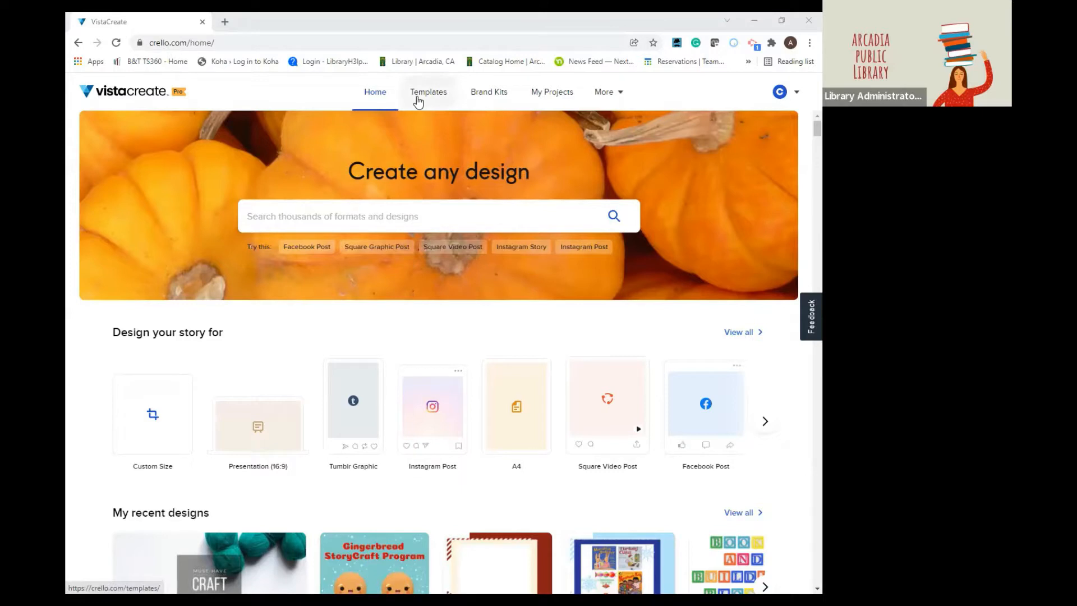
# - Open the template library and show the Presentation (16:9) designs under Marketing Materials
pyautogui.click(417, 100)
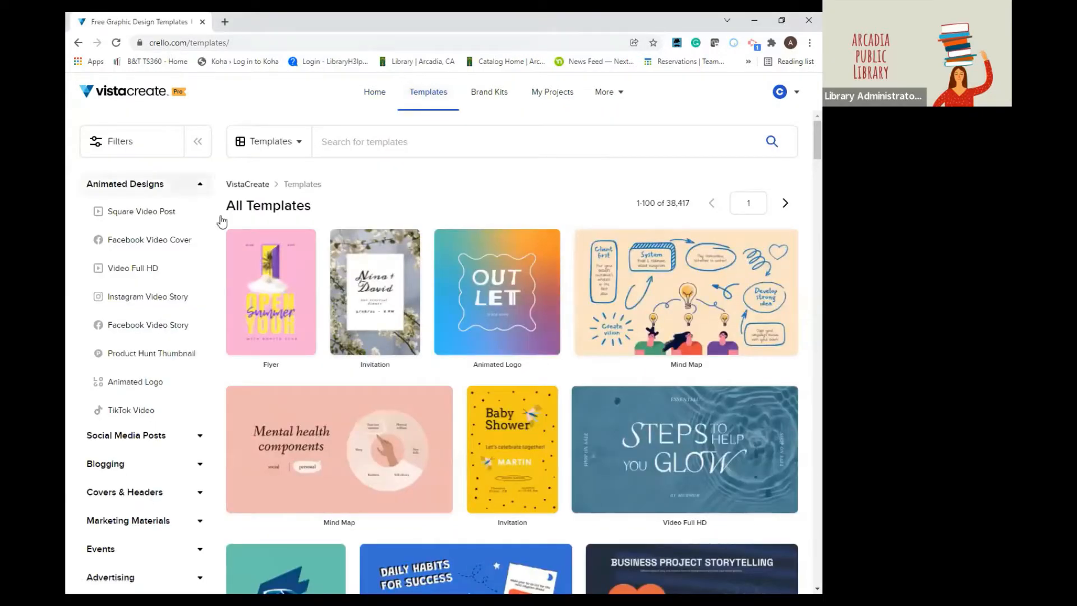
pyautogui.click(133, 184)
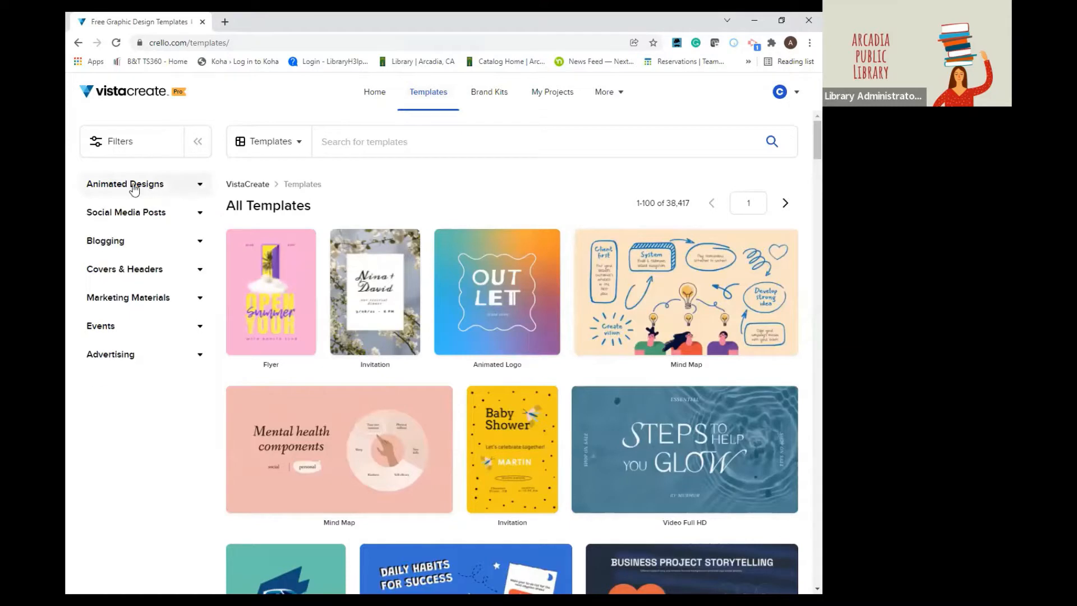
pyautogui.click(123, 301)
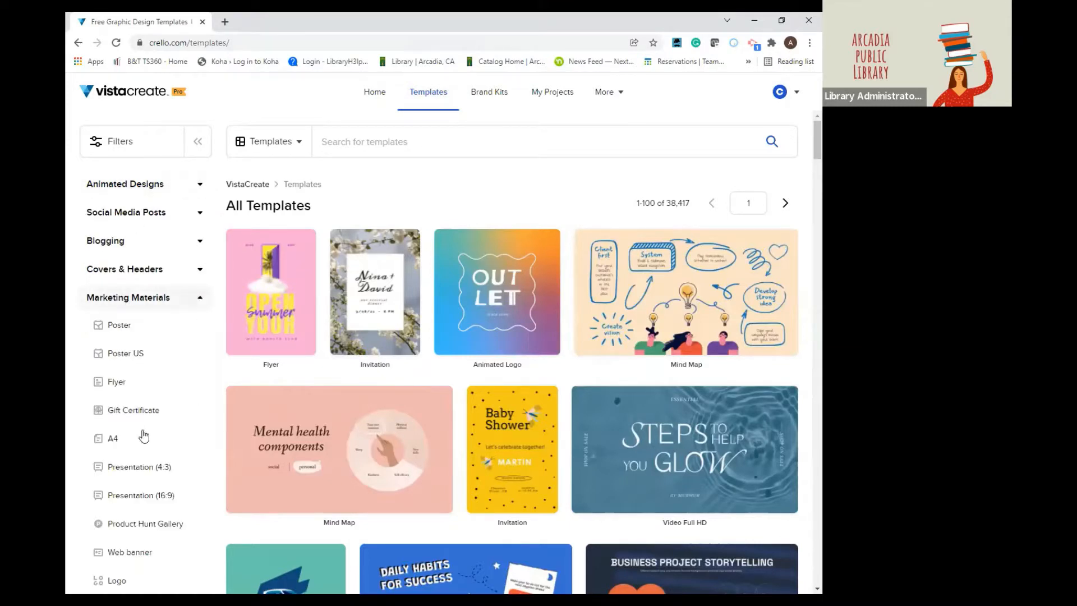
pyautogui.click(150, 501)
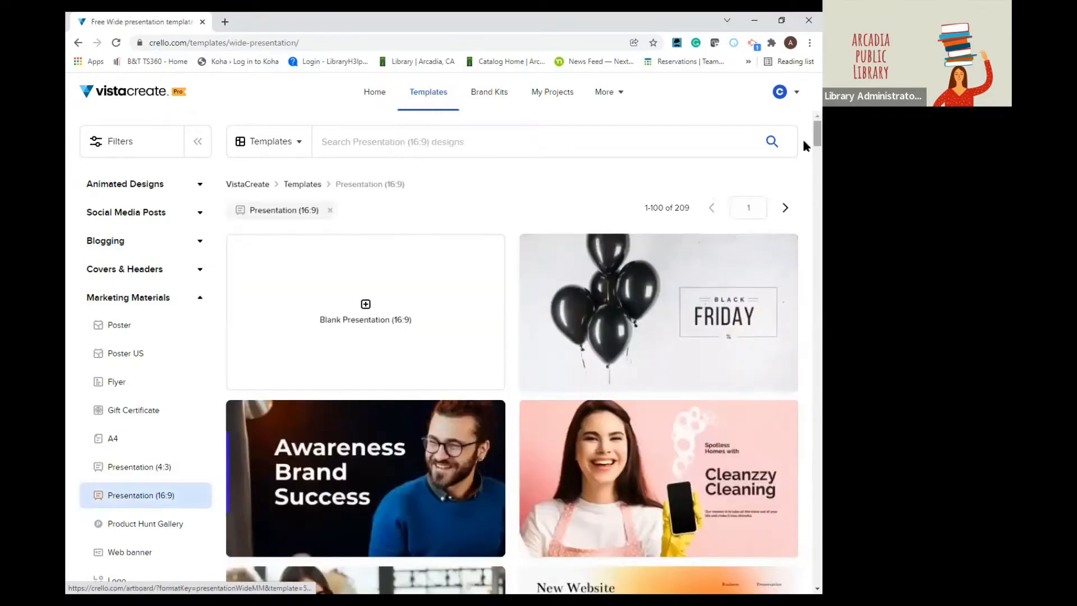
# - Browse the presentation designs and preview the Interior Design template, closing the preview when done
pyautogui.scroll(-9, 804, 140)
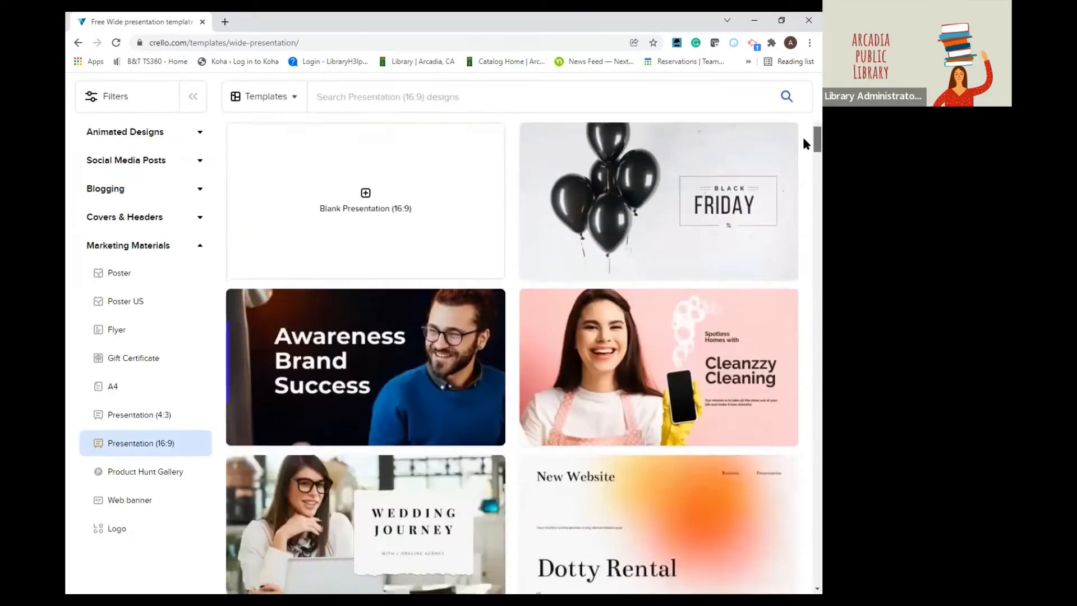
pyautogui.scroll(-2, 806, 169)
pyautogui.scroll(1, 807, 168)
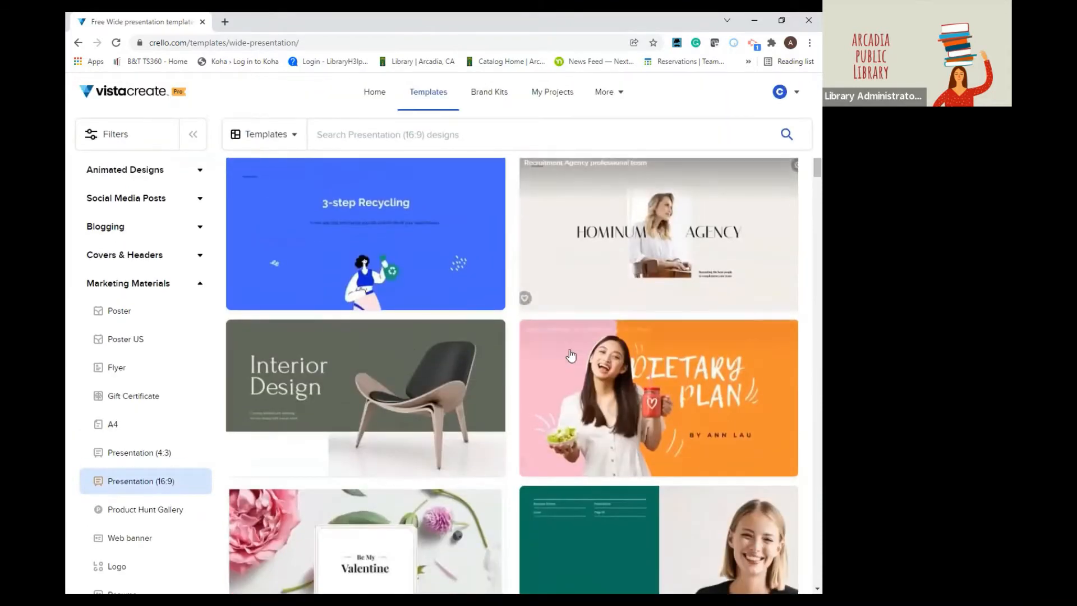
pyautogui.click(494, 331)
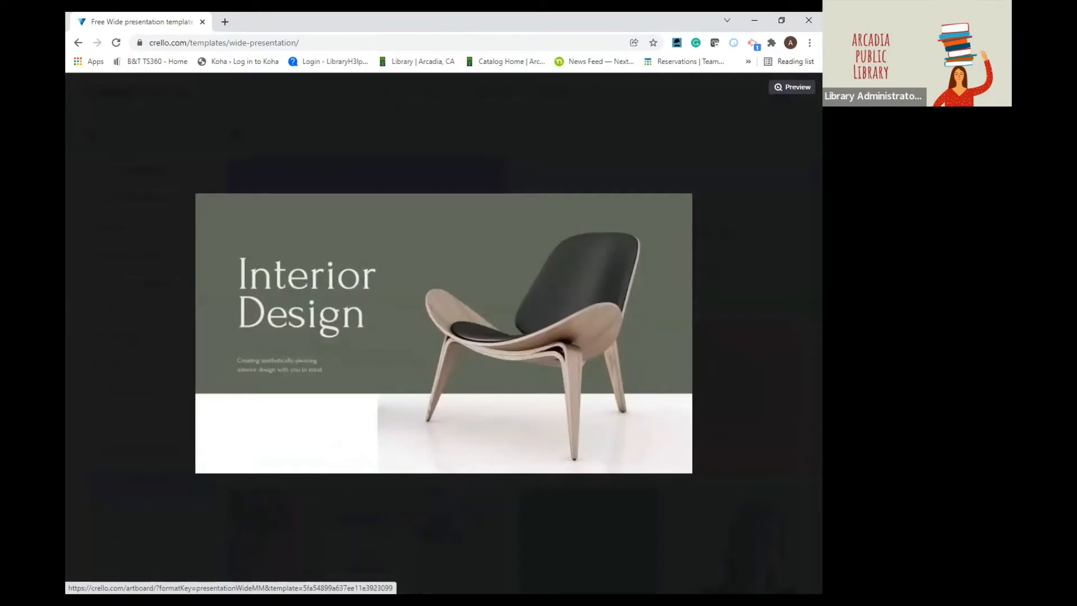
pyautogui.click(719, 272)
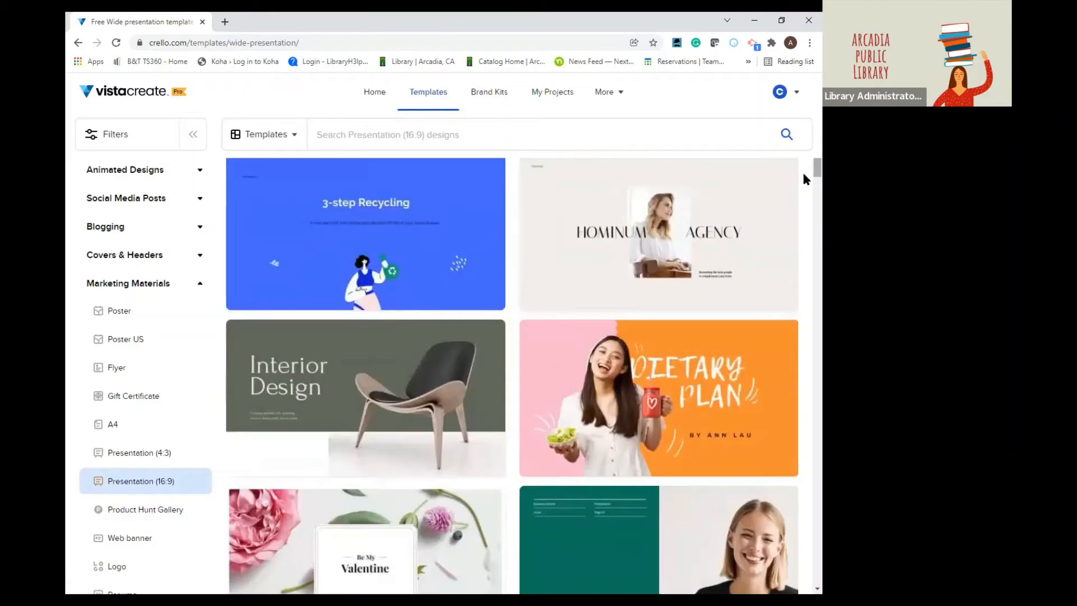
# - Open the Dietary Plan template in the editor, look through its pages and close it
pyautogui.scroll(-6, 804, 167)
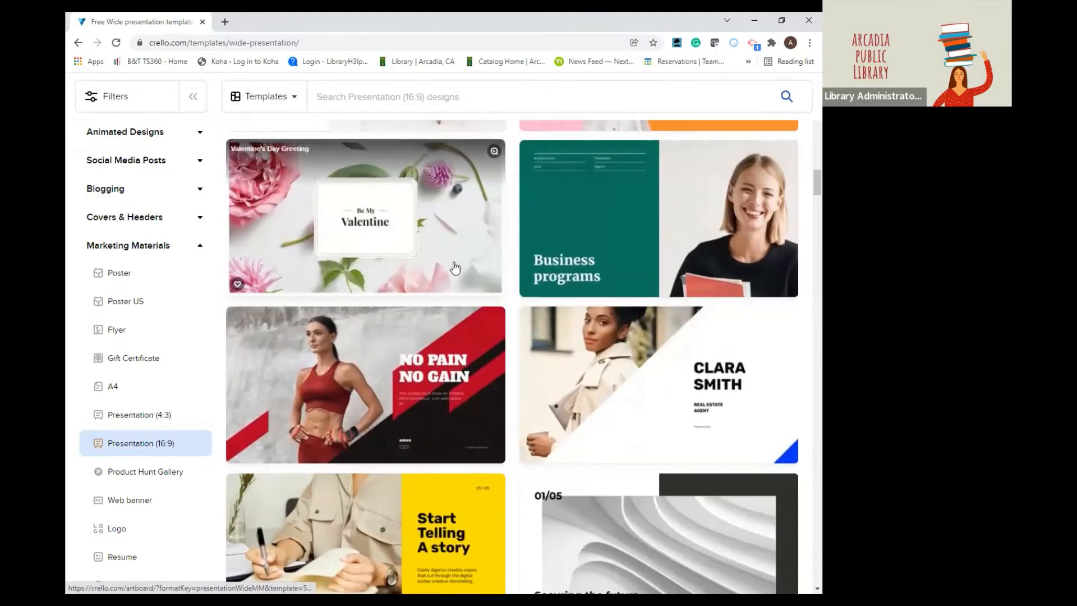
pyautogui.scroll(3, 802, 172)
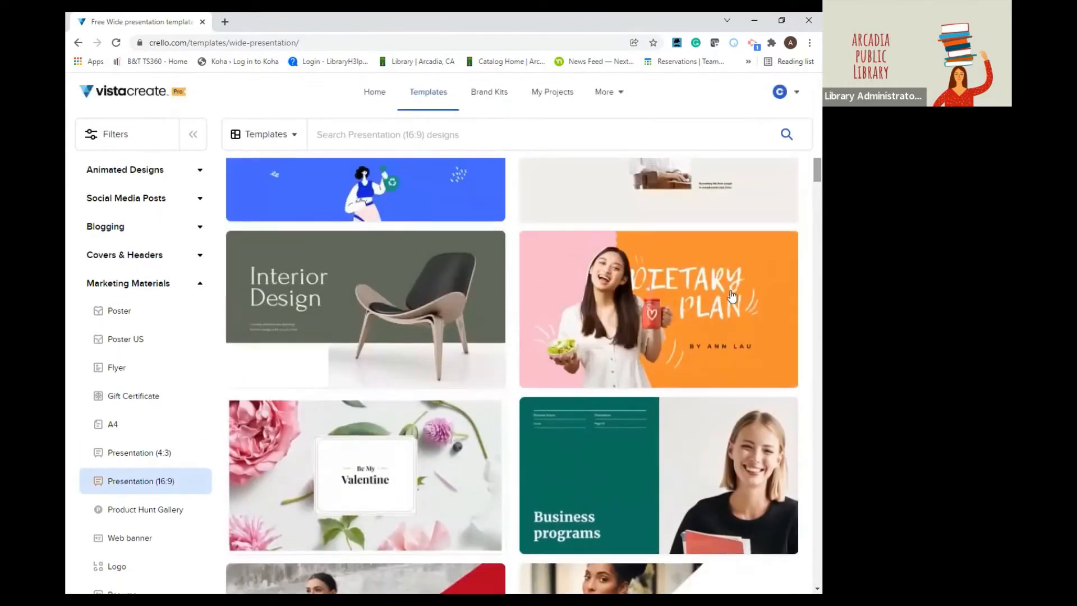
pyautogui.click(716, 287)
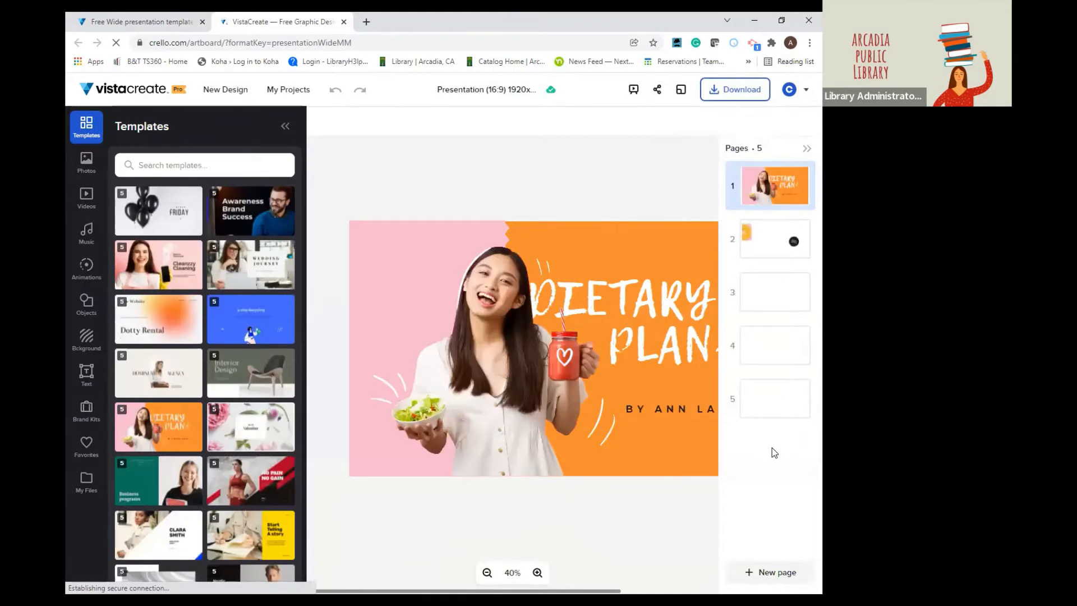
pyautogui.click(775, 248)
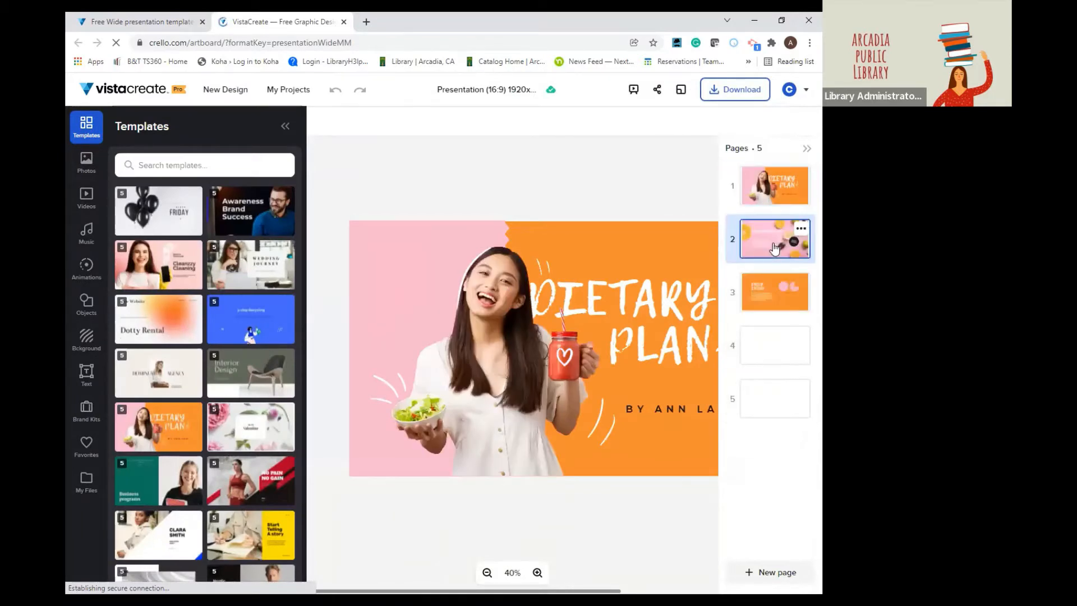
pyautogui.click(775, 291)
pyautogui.click(770, 353)
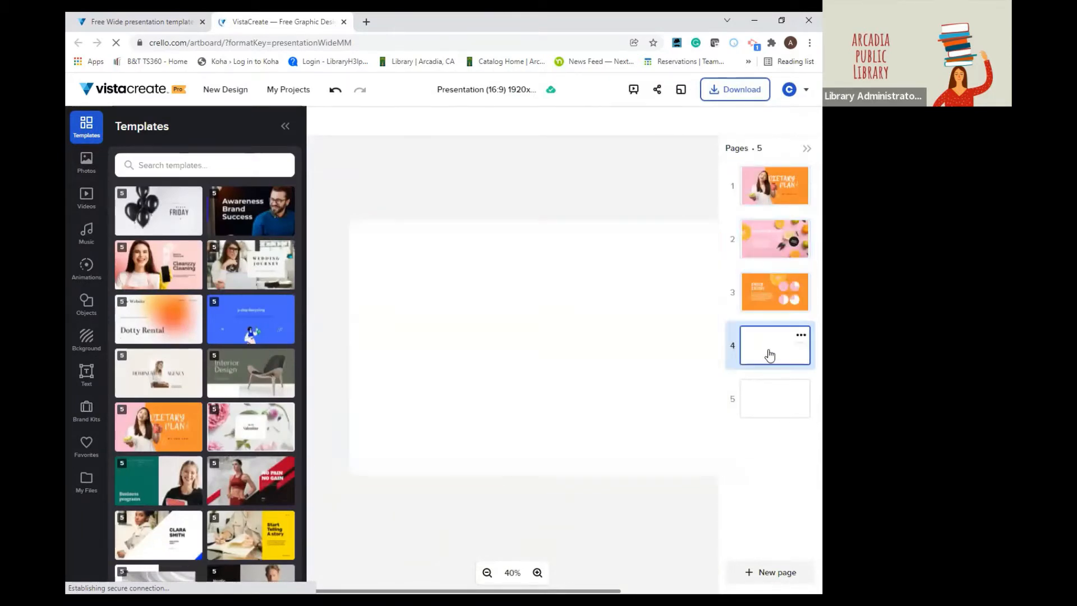
pyautogui.click(767, 398)
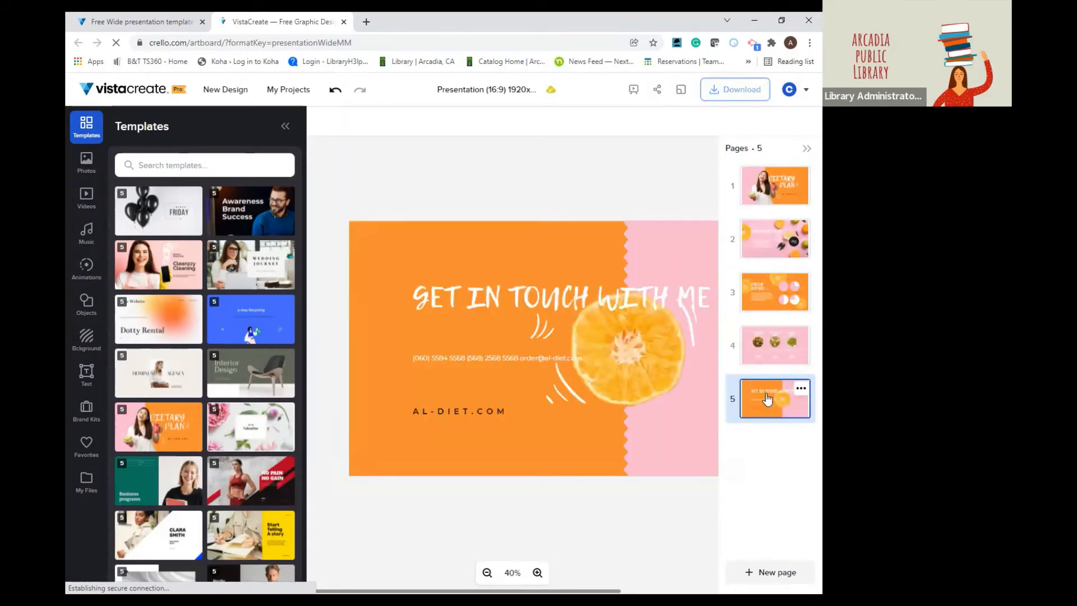
pyautogui.click(344, 21)
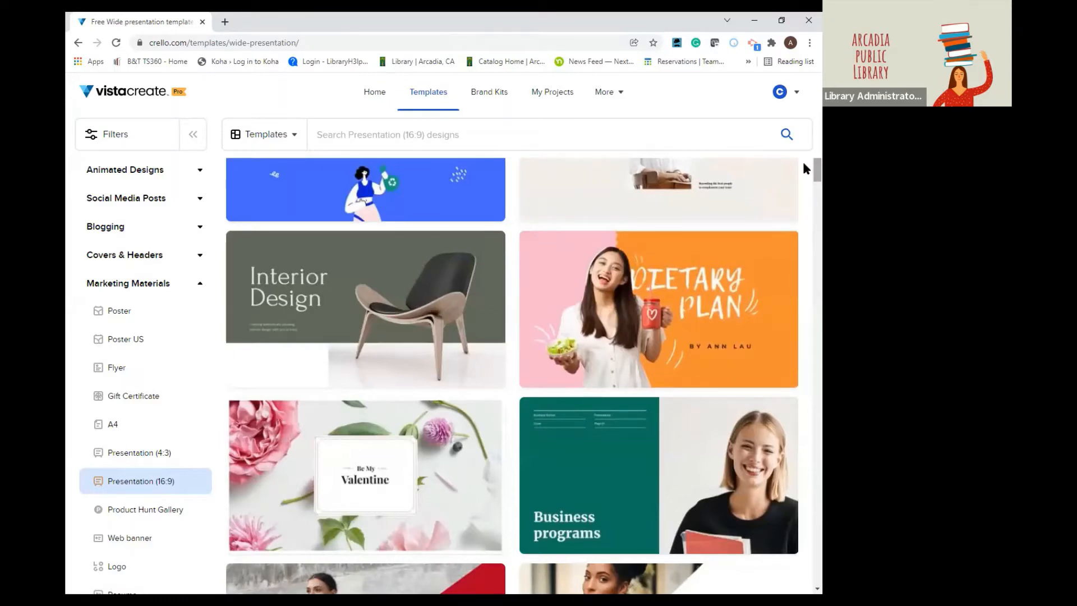
# - Find the Must-Have Craft Supplies template with leather tools among the presentation designs and open it for editing
pyautogui.scroll(-1, 803, 164)
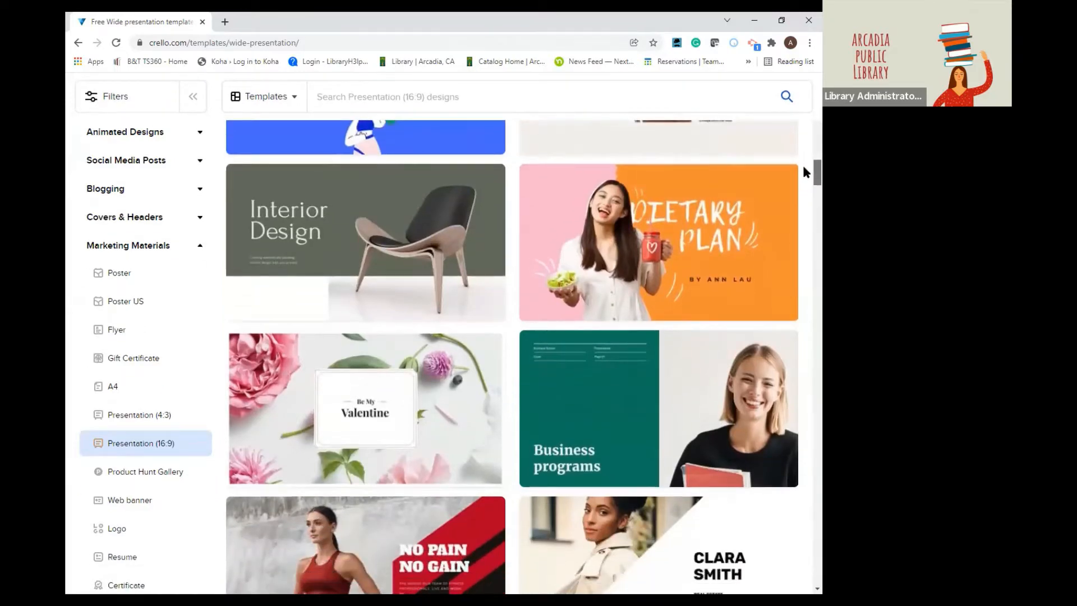
pyautogui.scroll(-6, 804, 174)
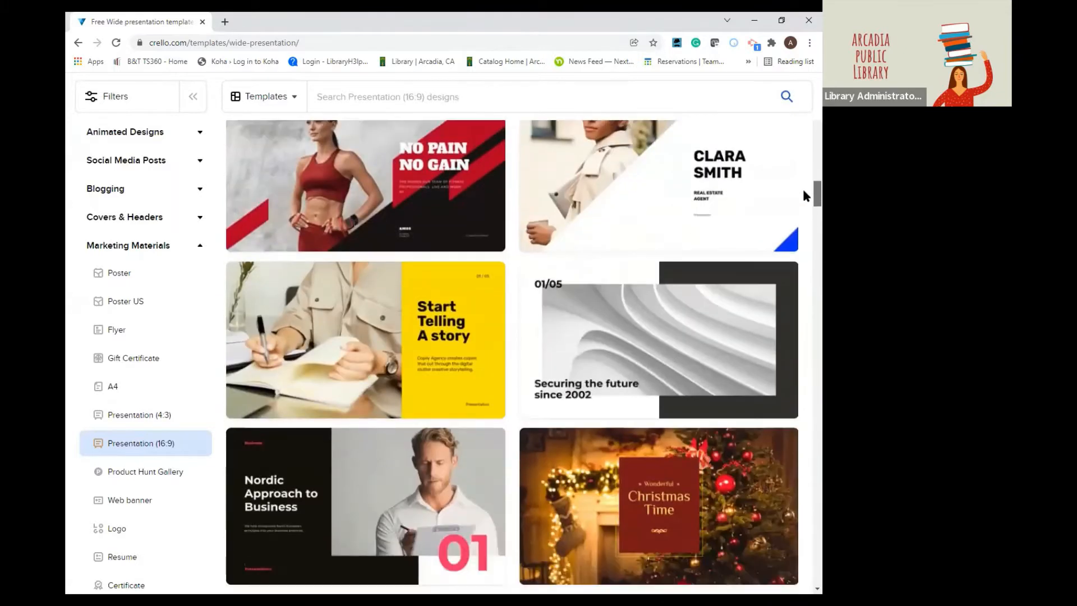
pyautogui.scroll(-3, 803, 194)
pyautogui.scroll(-5, 804, 208)
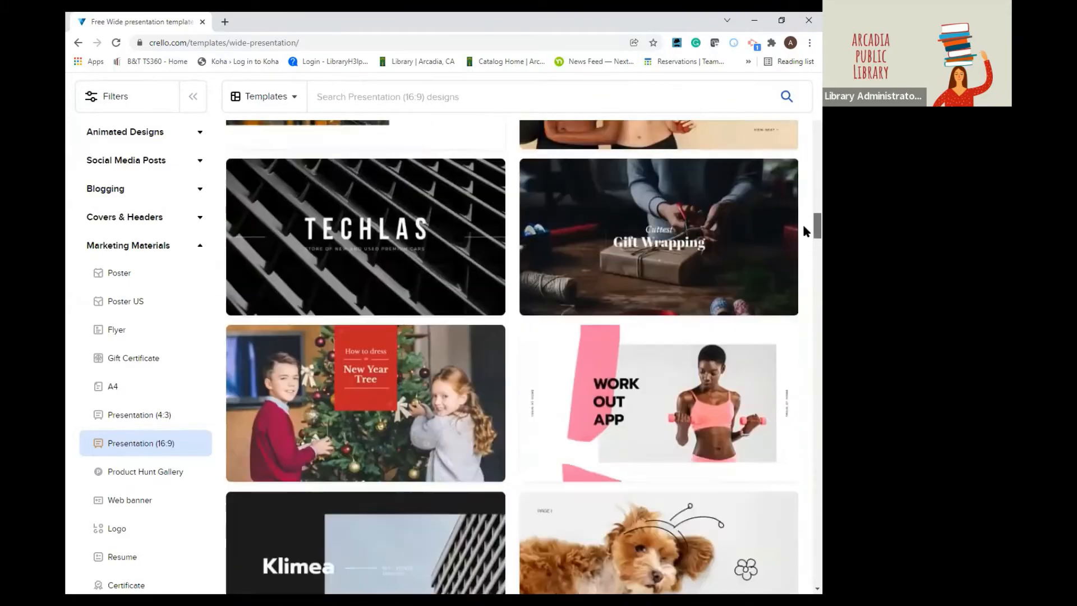
pyautogui.scroll(-2, 806, 231)
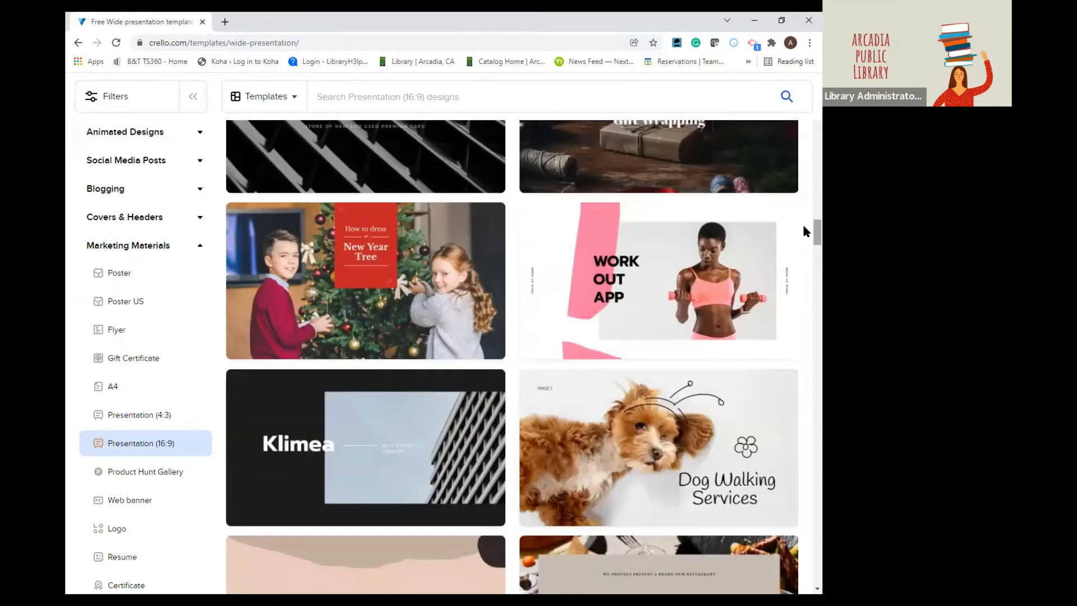
pyautogui.scroll(-12, 805, 236)
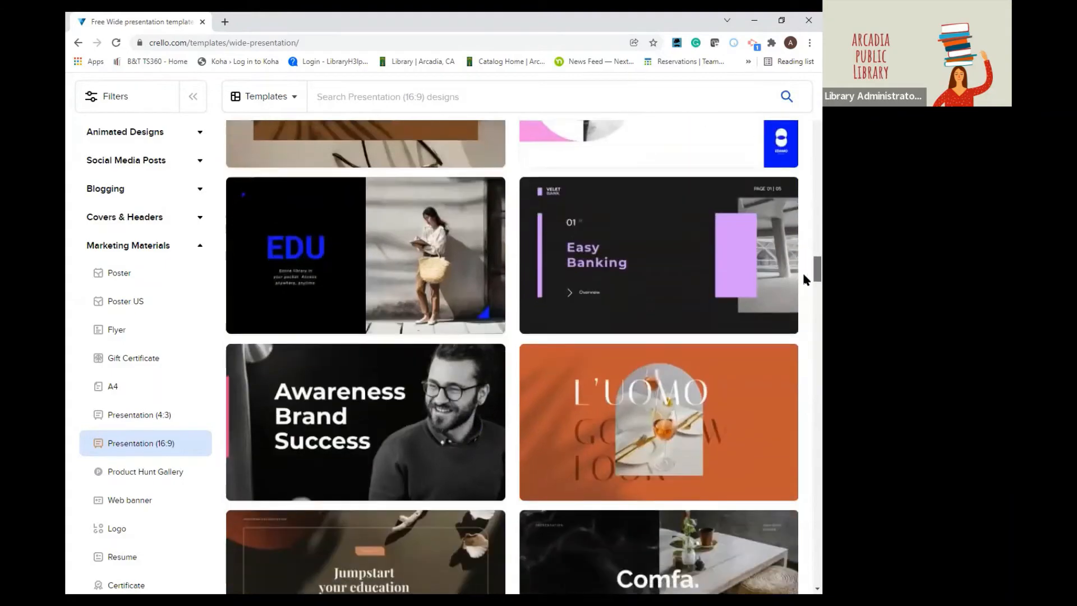
pyautogui.moveTo(804, 275); pyautogui.dragTo(804, 433)
pyautogui.scroll(-20, 804, 443)
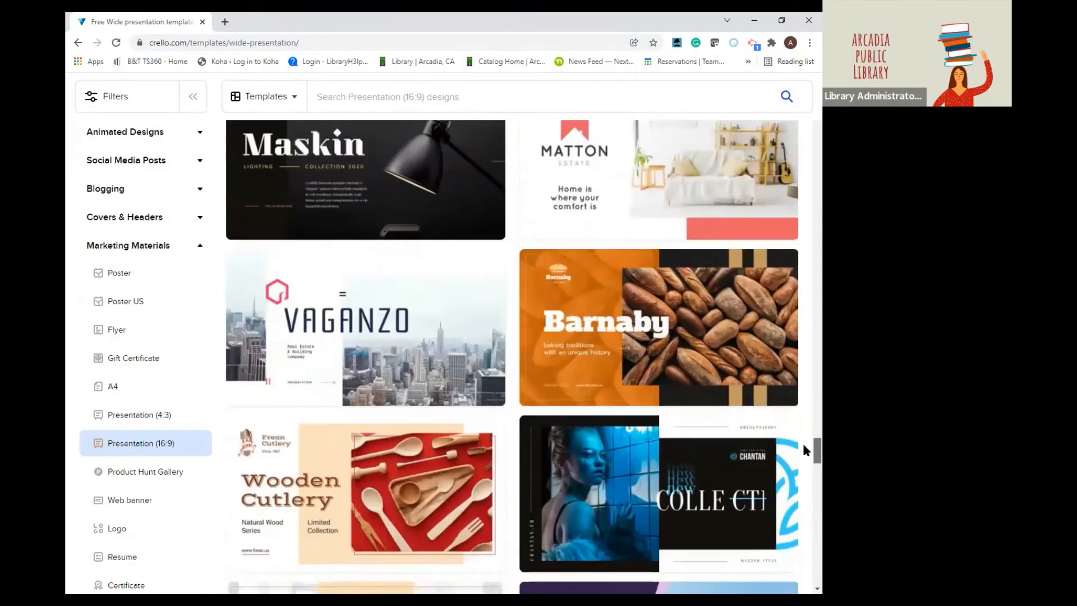
pyautogui.scroll(-10, 804, 474)
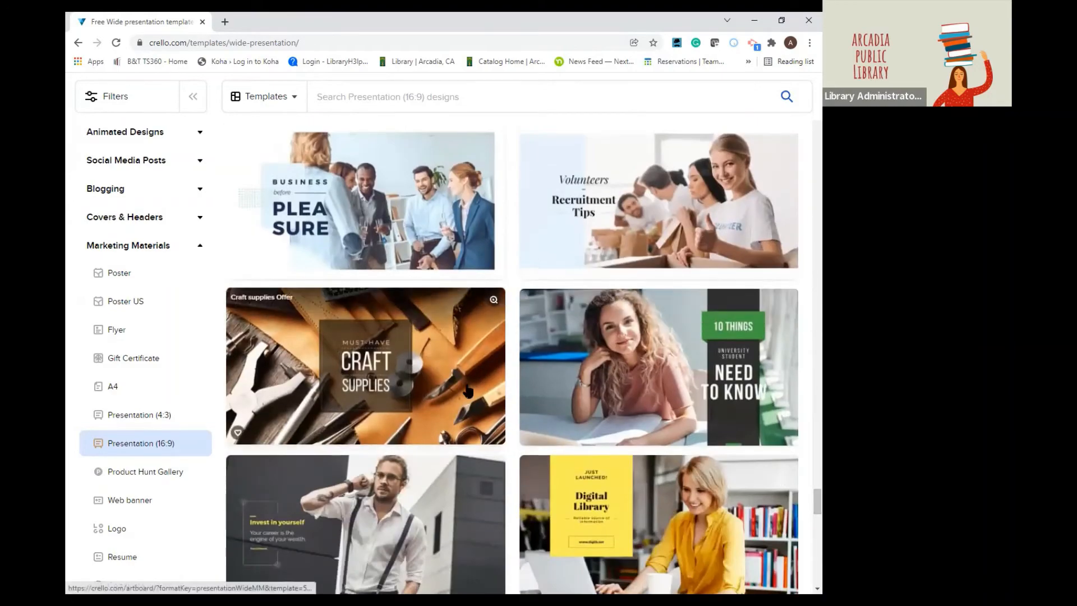
pyautogui.click(469, 390)
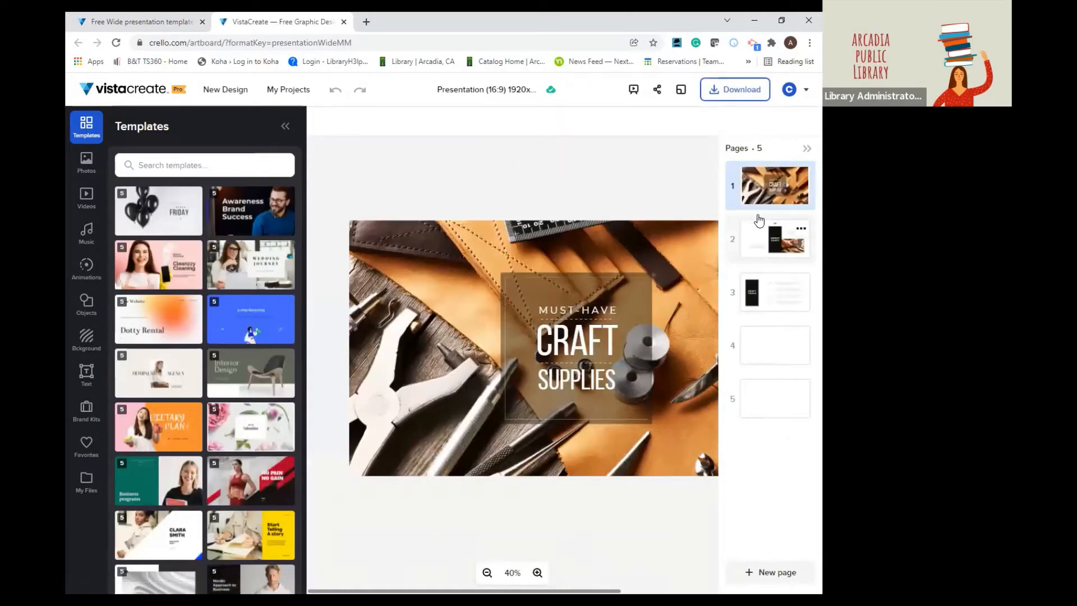
# - Look through pages 2 to 5 of the Craft Supplies presentation, return to page 1 and collapse the page list
pyautogui.click(761, 238)
pyautogui.click(769, 289)
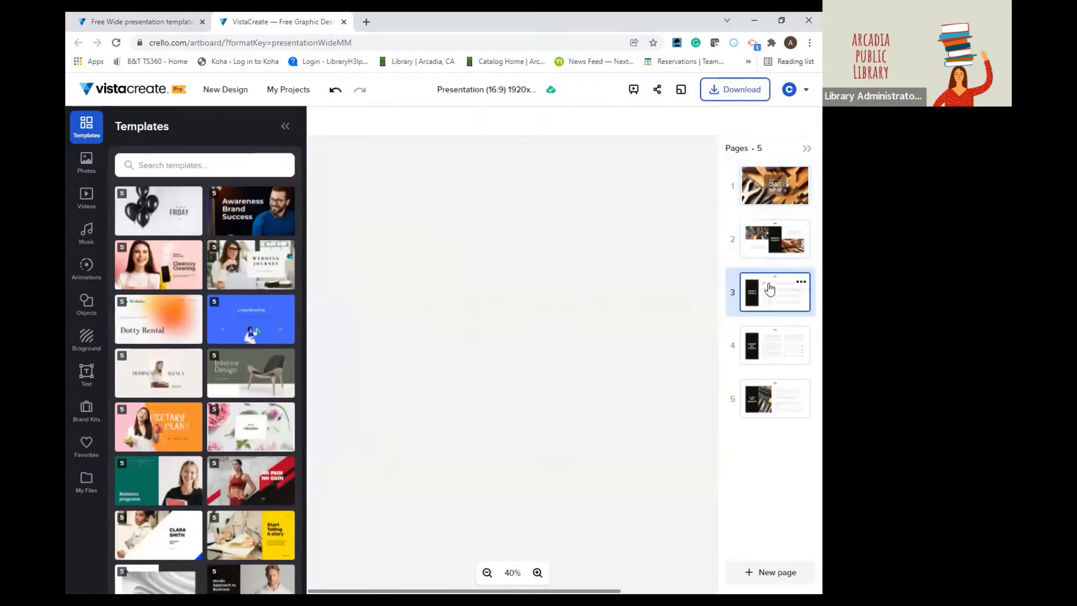
pyautogui.click(778, 339)
pyautogui.click(781, 404)
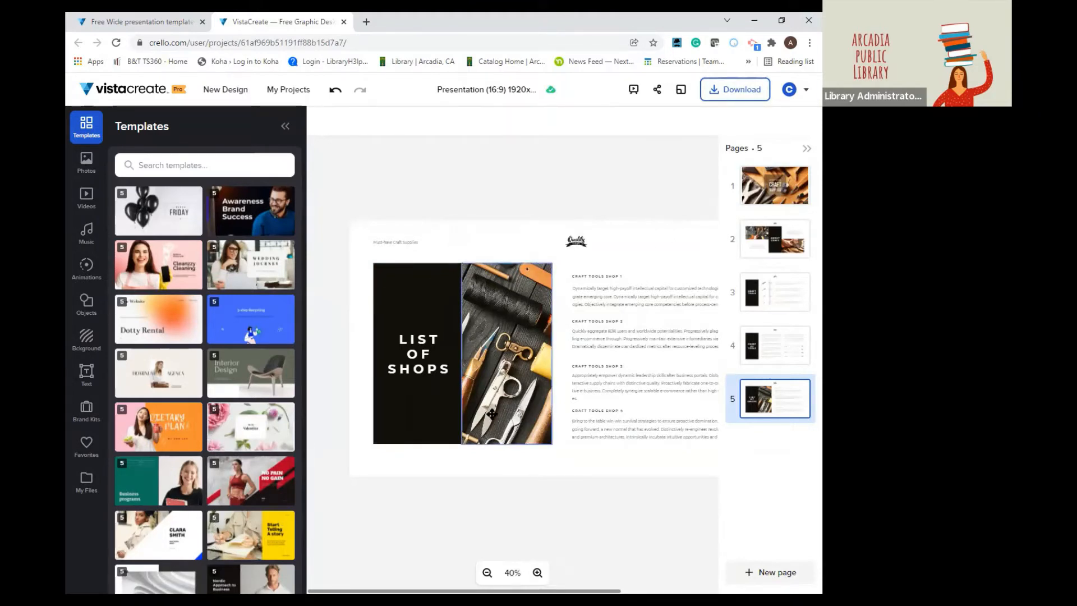
pyautogui.click(773, 196)
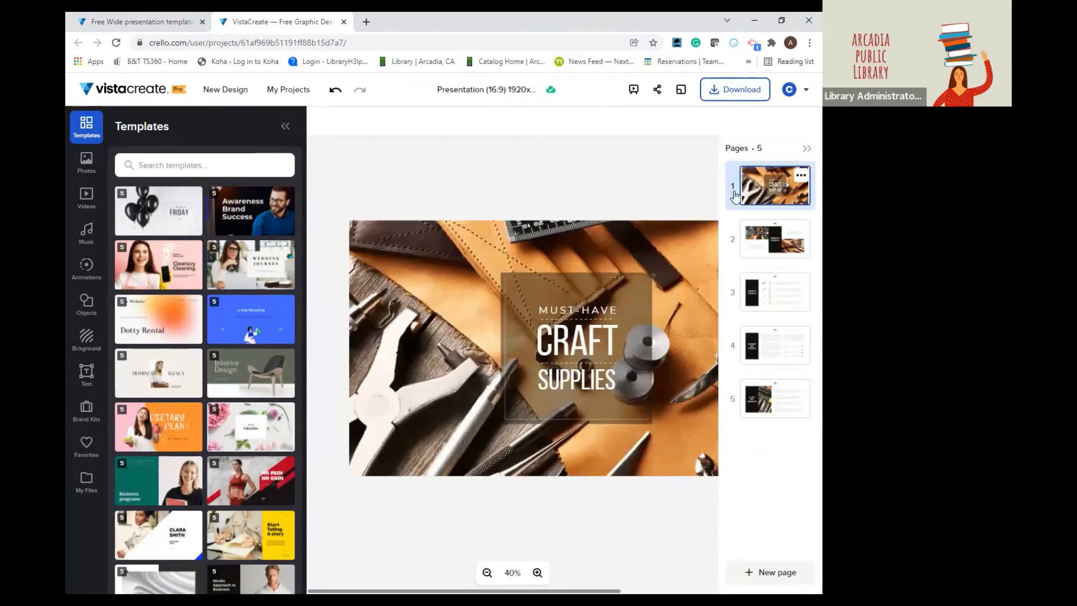
pyautogui.click(808, 150)
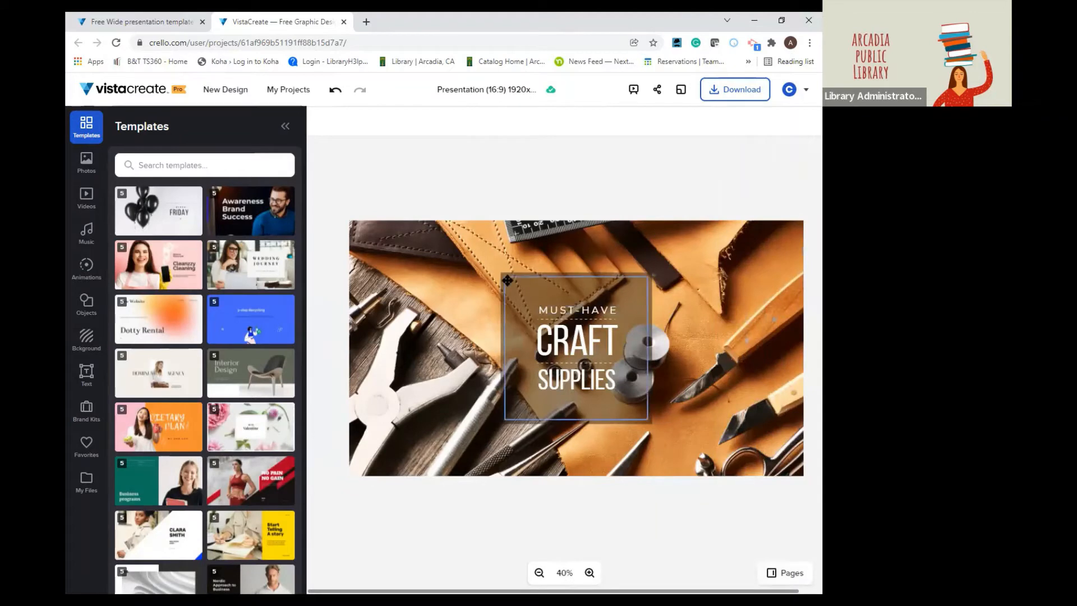
# - Search the free stock photos for "knitting"
pyautogui.click(87, 161)
pyautogui.click(218, 186)
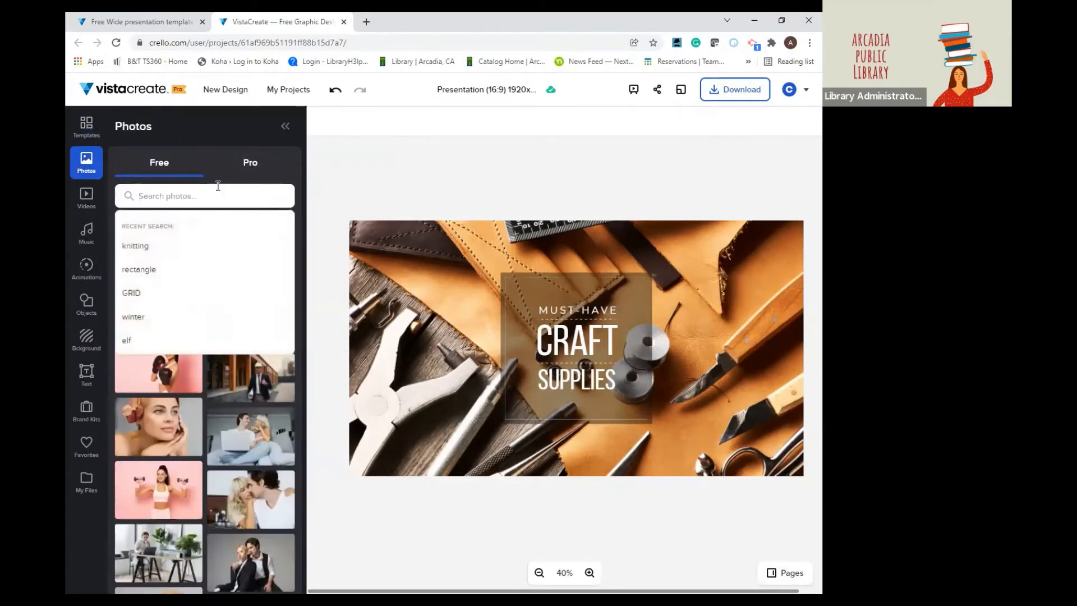
pyautogui.write('kinitt')
pyautogui.press('BackSpace')
pyautogui.press('BackSpace')
pyautogui.press('BackSpace')
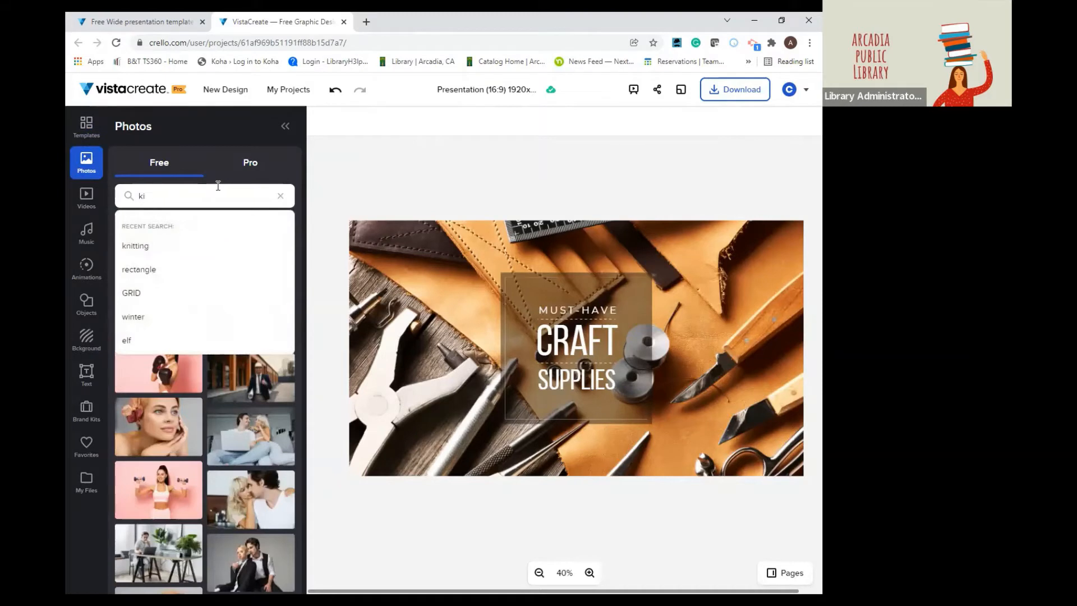
pyautogui.press('Return')
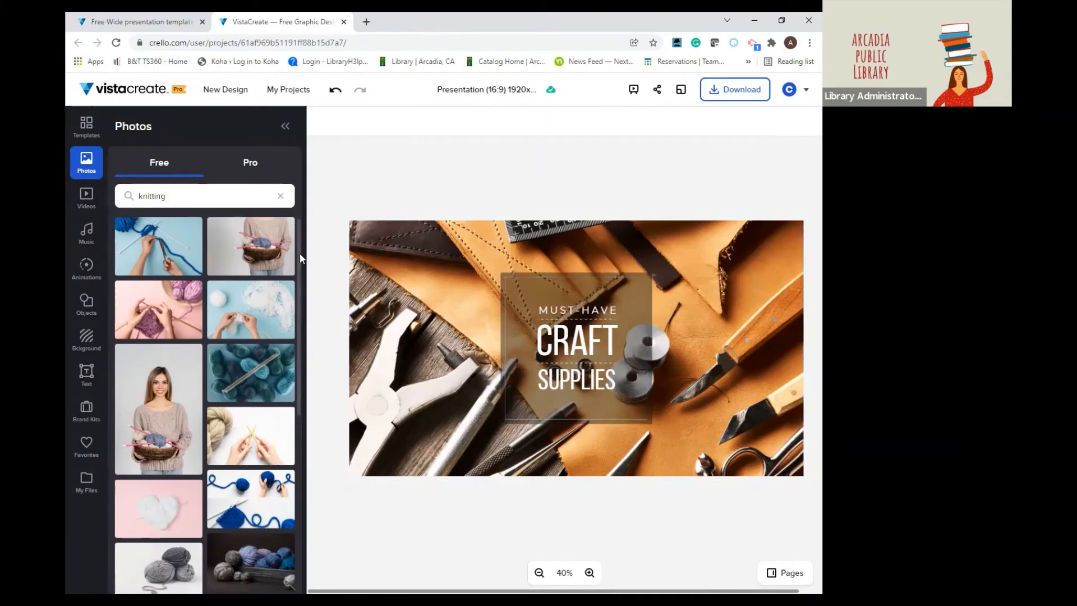
# - Replace the title page's background with the white knitting photo of teal yarn balls and needles, deleting the original leather tools picture
pyautogui.moveTo(300, 255); pyautogui.dragTo(319, 379)
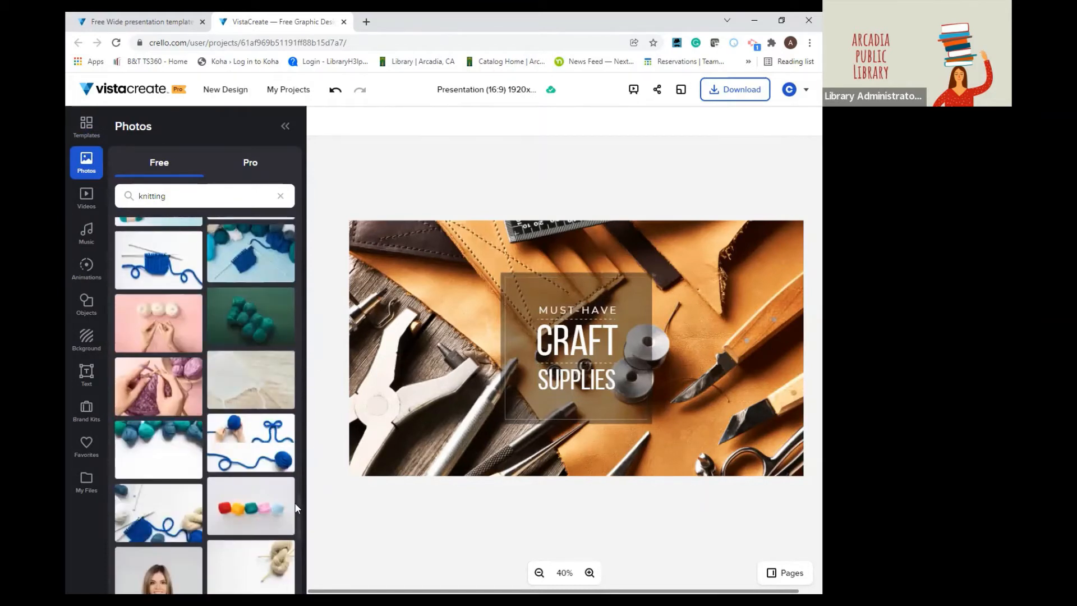
pyautogui.moveTo(297, 509); pyautogui.dragTo(295, 460)
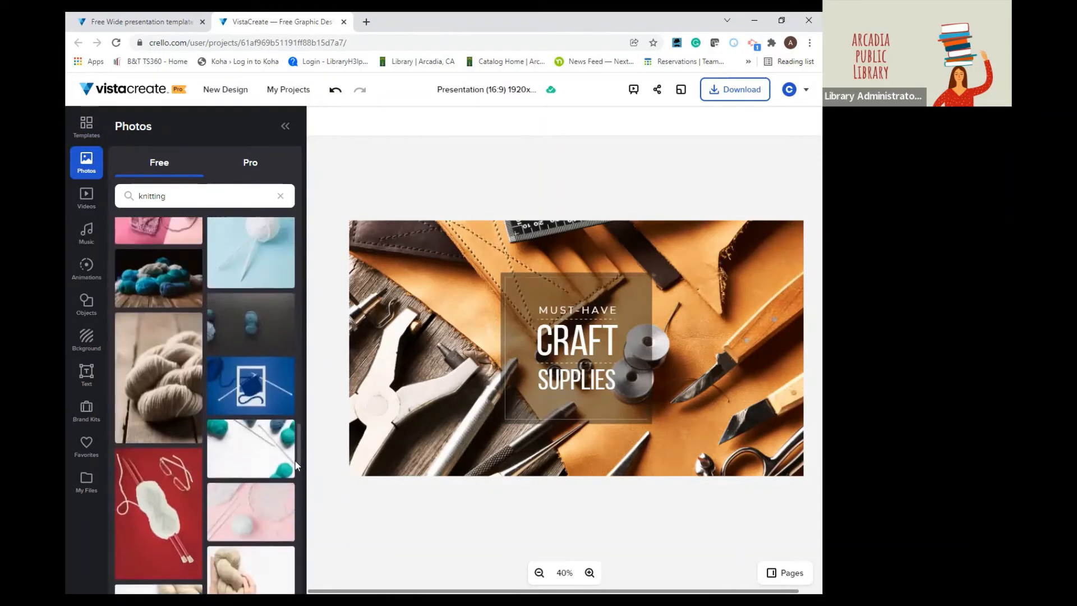
pyautogui.click(270, 458)
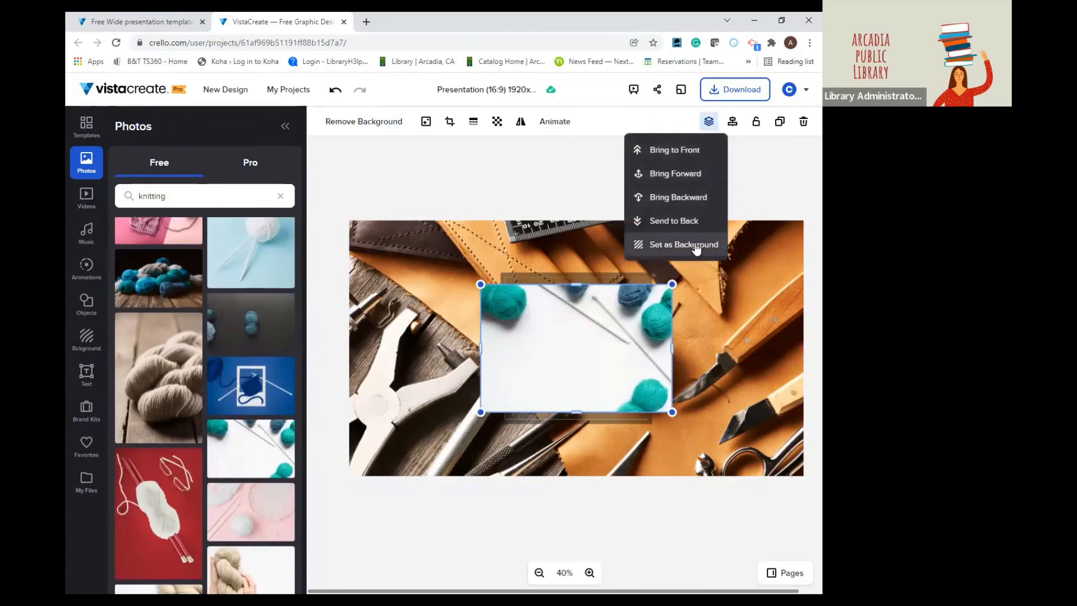
pyautogui.click(694, 244)
pyautogui.click(653, 160)
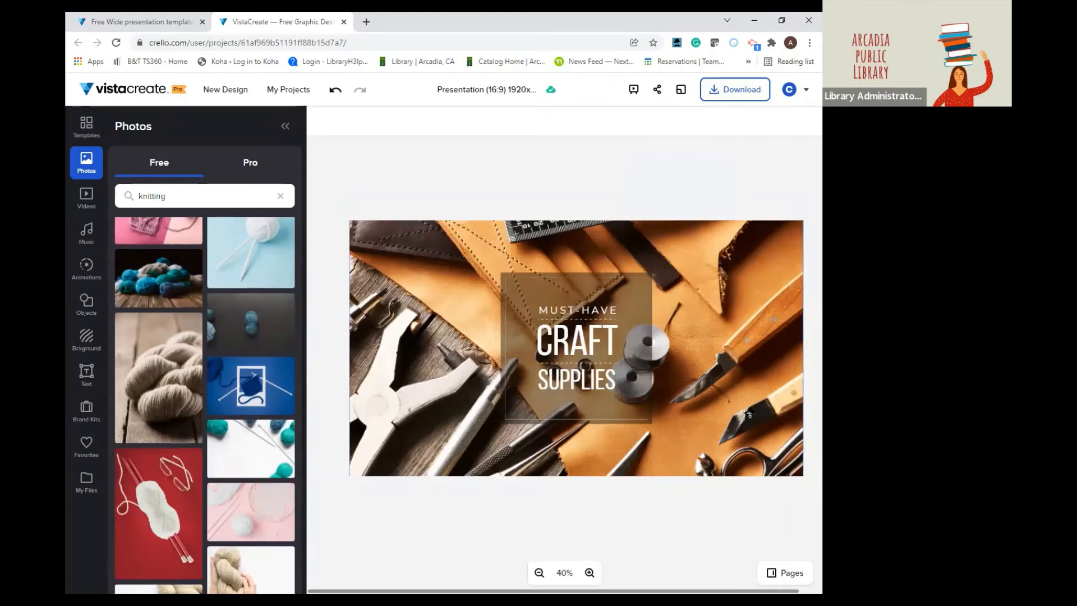
pyautogui.click(749, 415)
pyautogui.press('Delete')
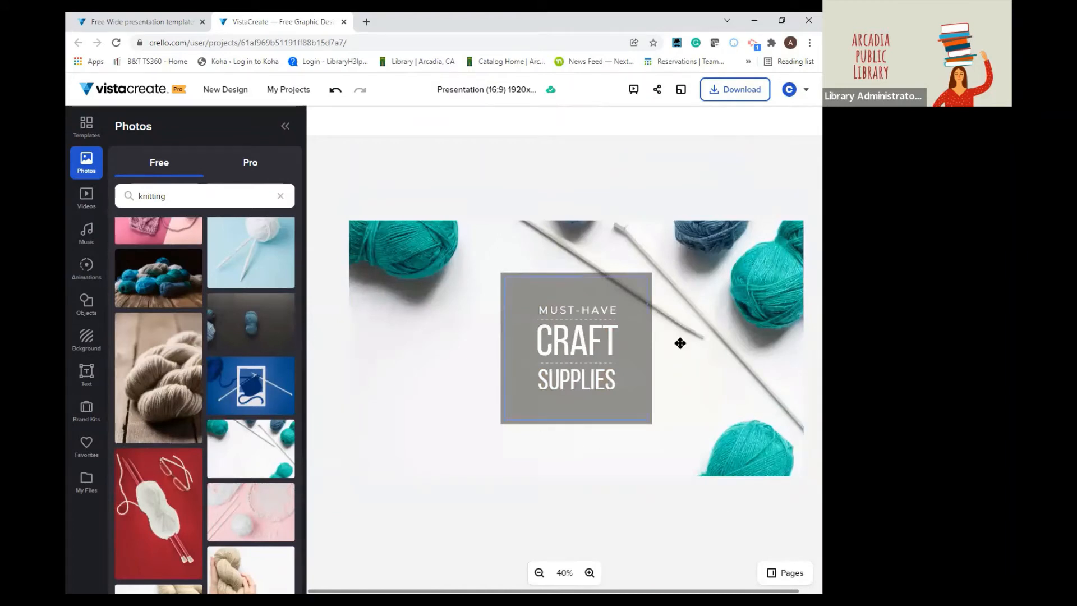
# - Delete the Quality logo from the header of the About Craft page
pyautogui.scroll(-1, 641, 475)
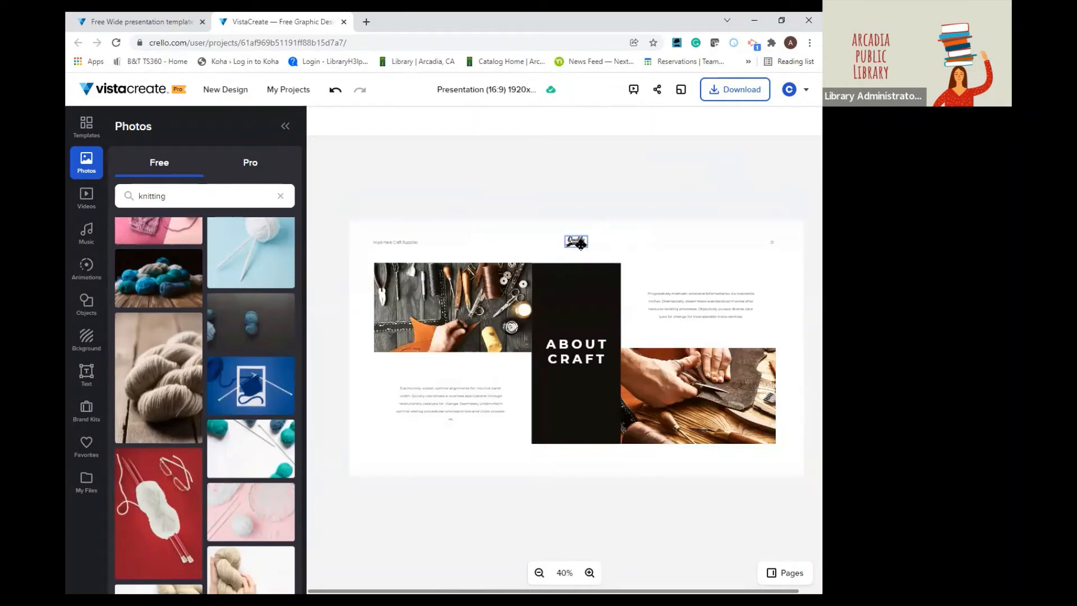
pyautogui.click(581, 244)
pyautogui.press('Delete')
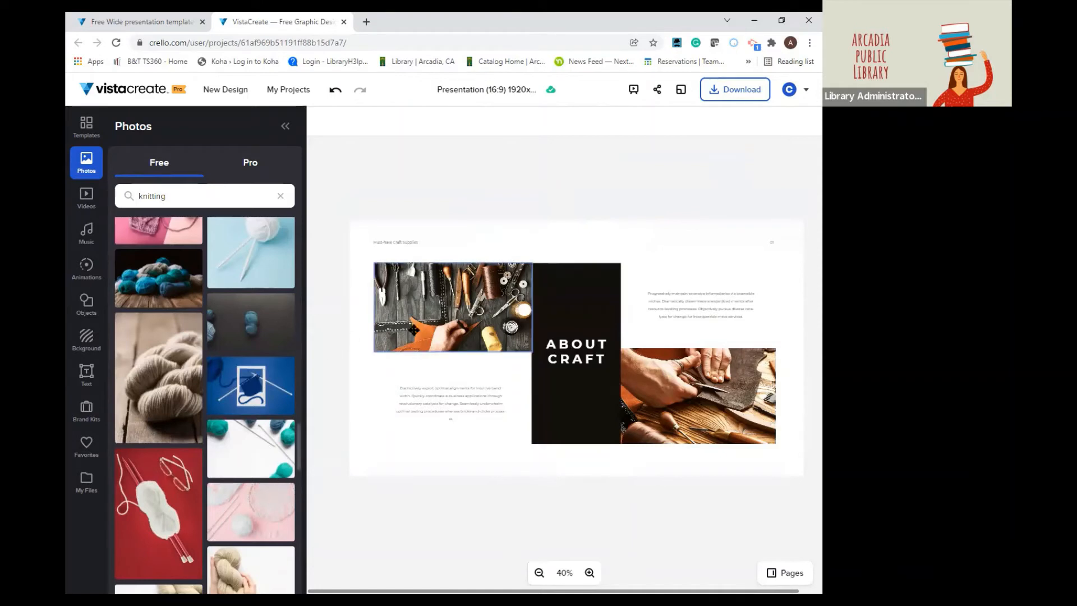
# - Add the white photo of a blue yarn ball and strand to the About Craft page, scaled down over the leather-cutting picture
pyautogui.moveTo(250, 264); pyautogui.dragTo(585, 345)
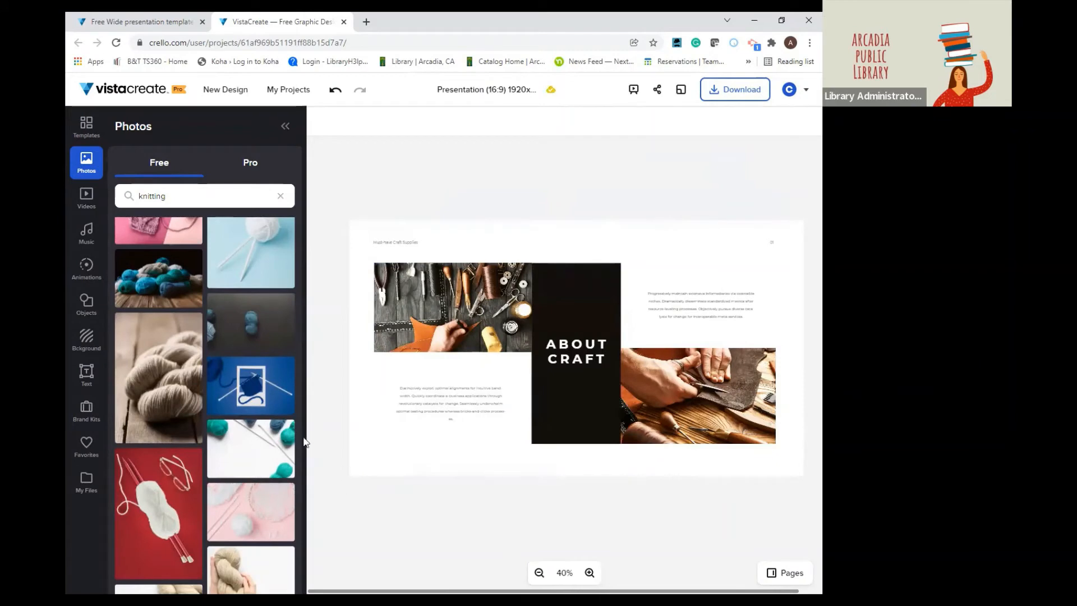
pyautogui.scroll(5, 301, 394)
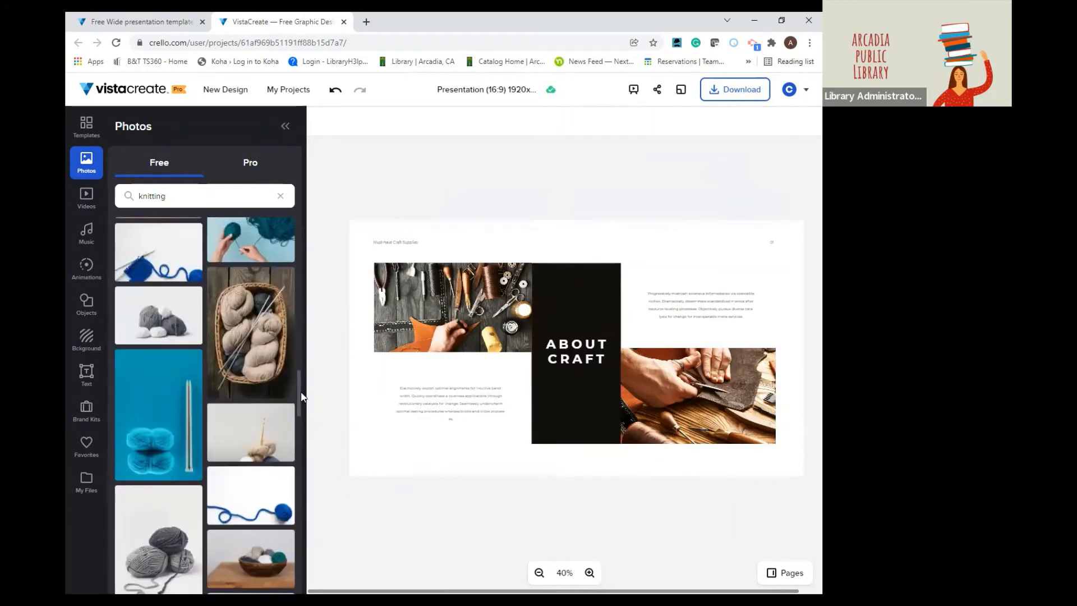
pyautogui.click(221, 513)
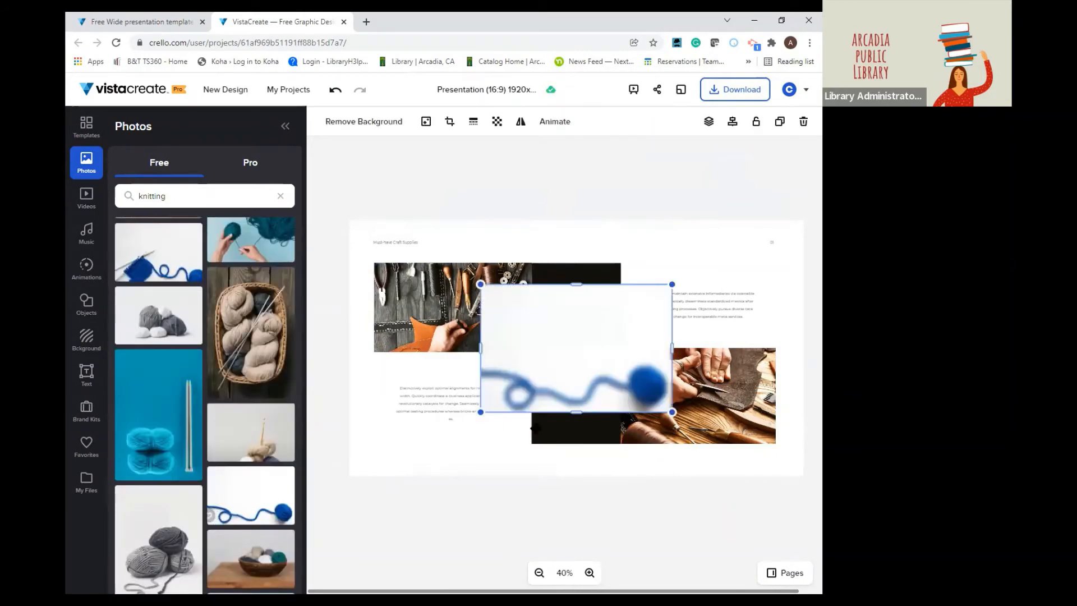
pyautogui.moveTo(556, 361); pyautogui.dragTo(656, 389)
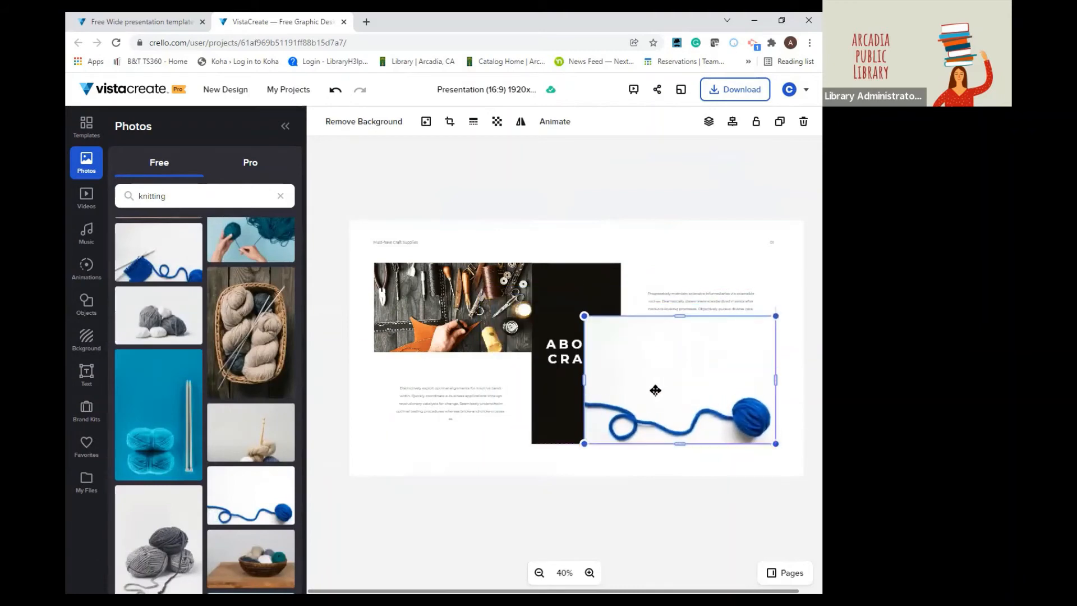
pyautogui.moveTo(584, 316); pyautogui.dragTo(620, 339)
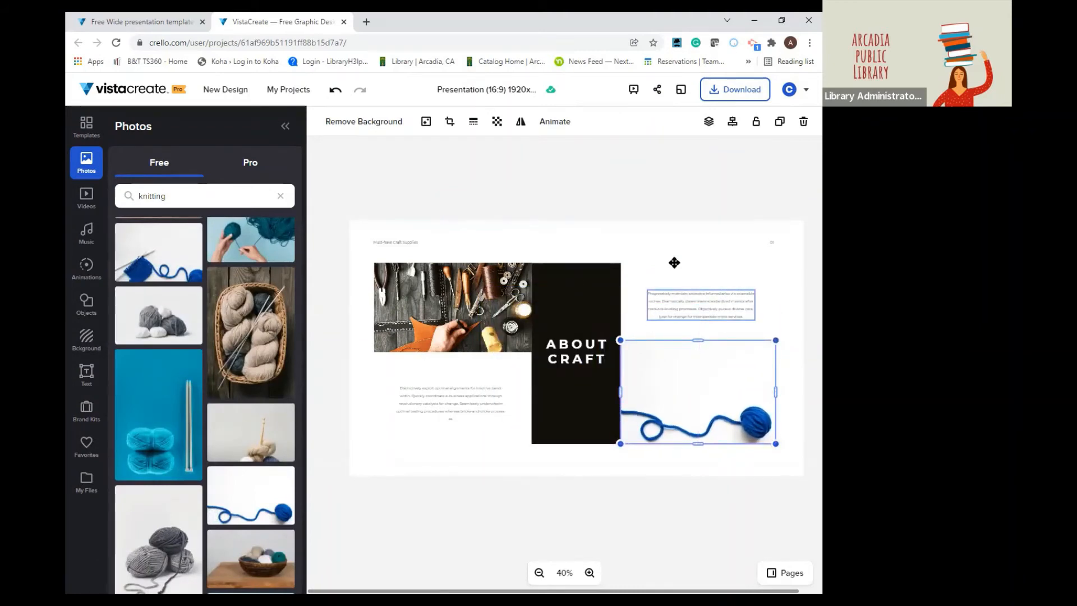
# - Send the blue yarn photo to the back of the About Craft page and delete the leather-cutting picture in front of it
pyautogui.click(709, 123)
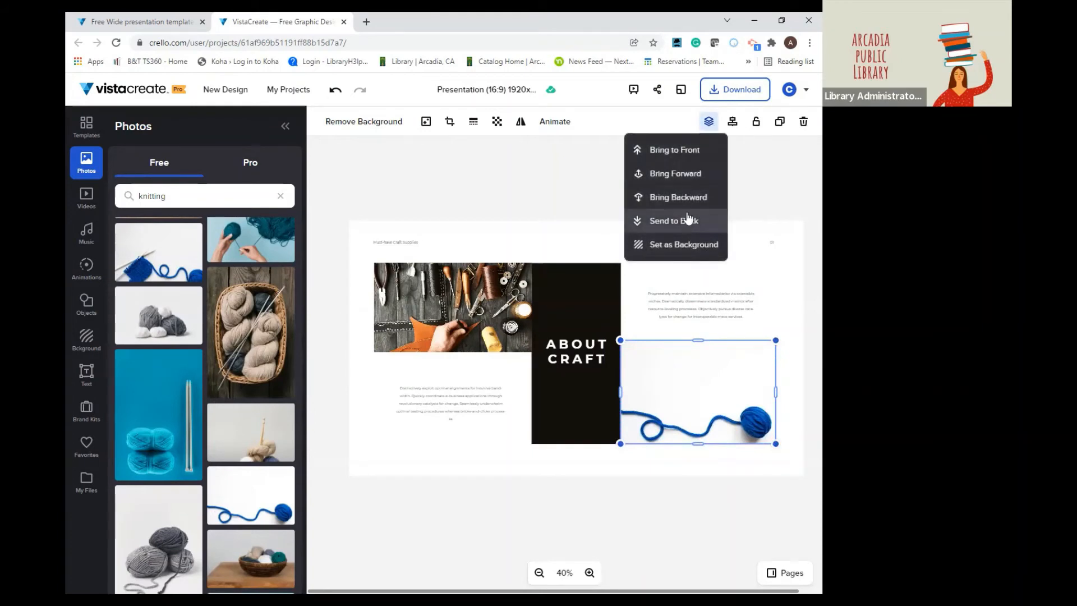
pyautogui.click(690, 221)
pyautogui.click(741, 320)
pyautogui.click(703, 404)
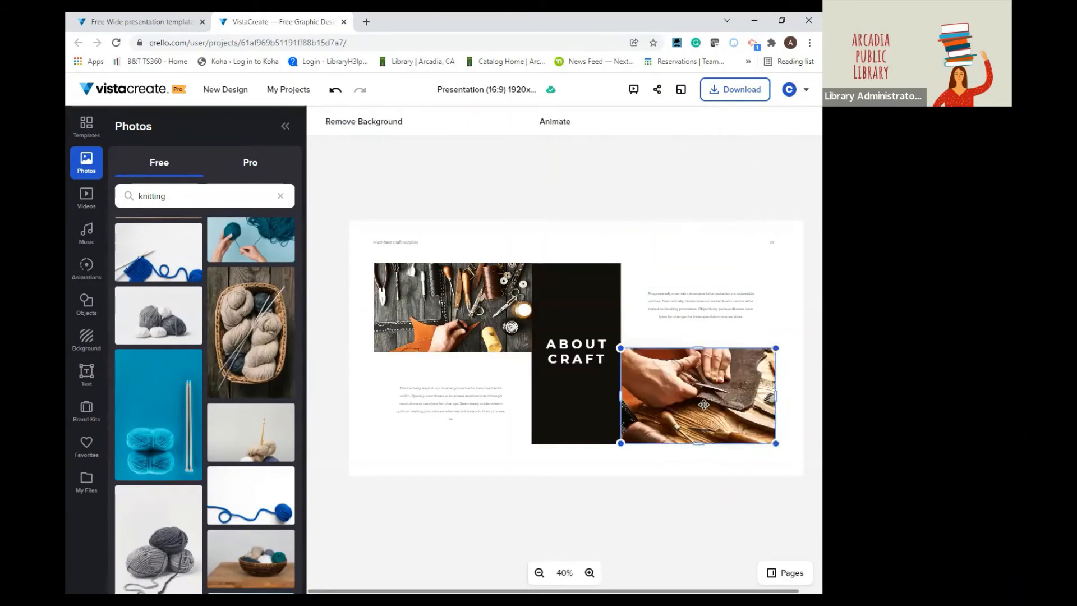
pyautogui.press('Delete')
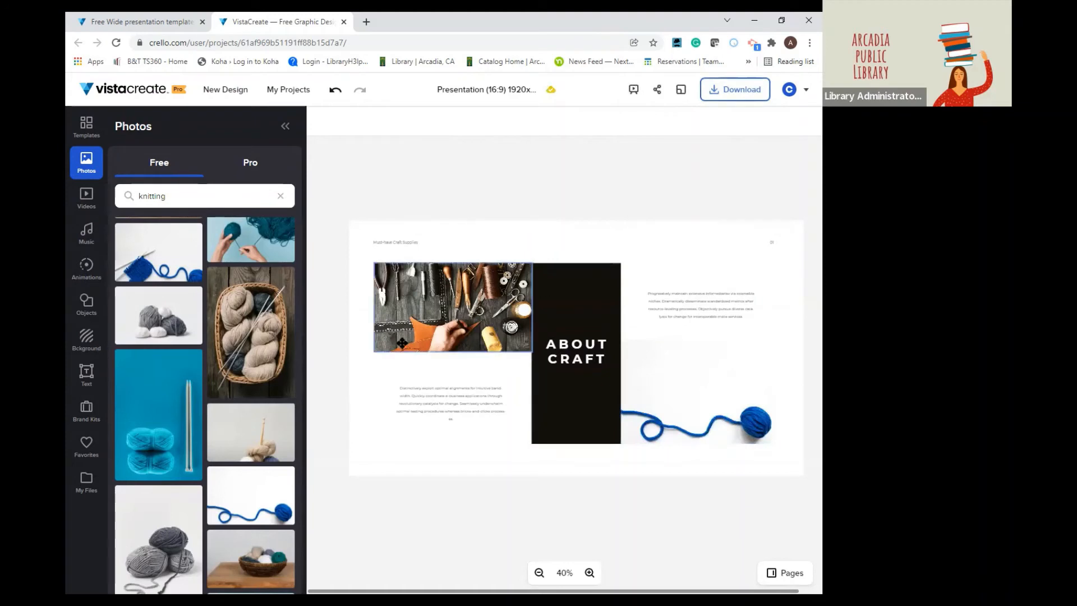
pyautogui.click(589, 573)
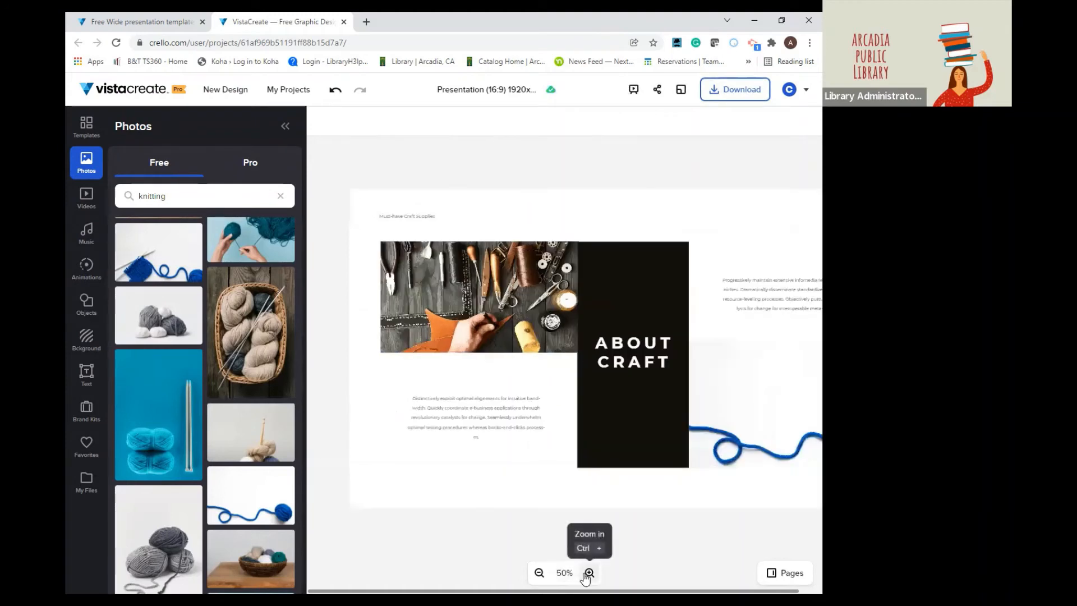
pyautogui.click(589, 573)
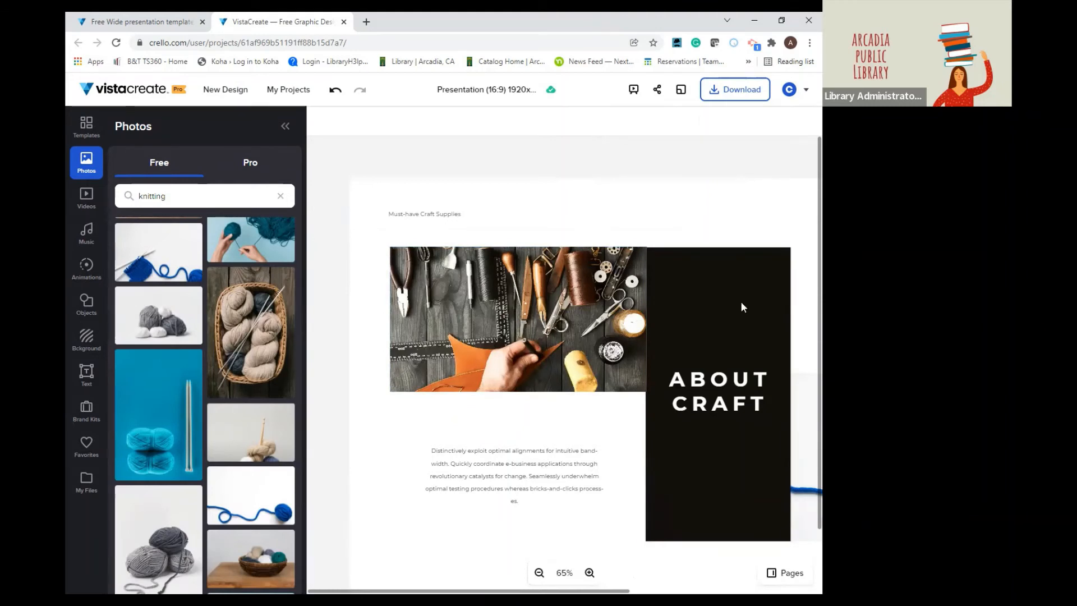
pyautogui.click(539, 572)
pyautogui.click(539, 572)
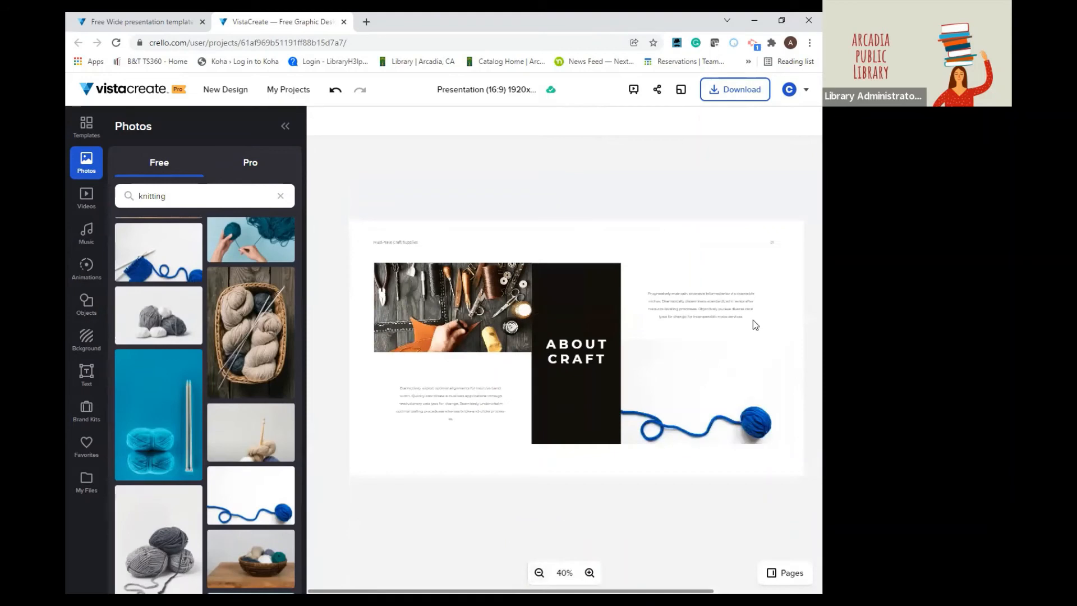
# - Look through the file formats offered in the download settings, from JPG to GIF, and close the settings without downloading
pyautogui.click(740, 95)
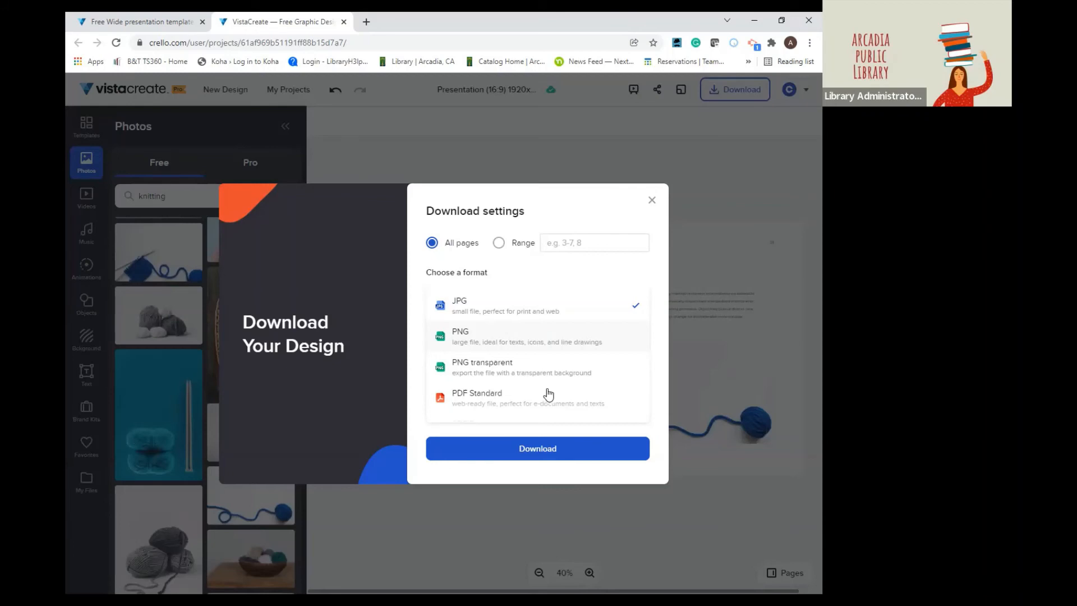
pyautogui.scroll(-3, 650, 356)
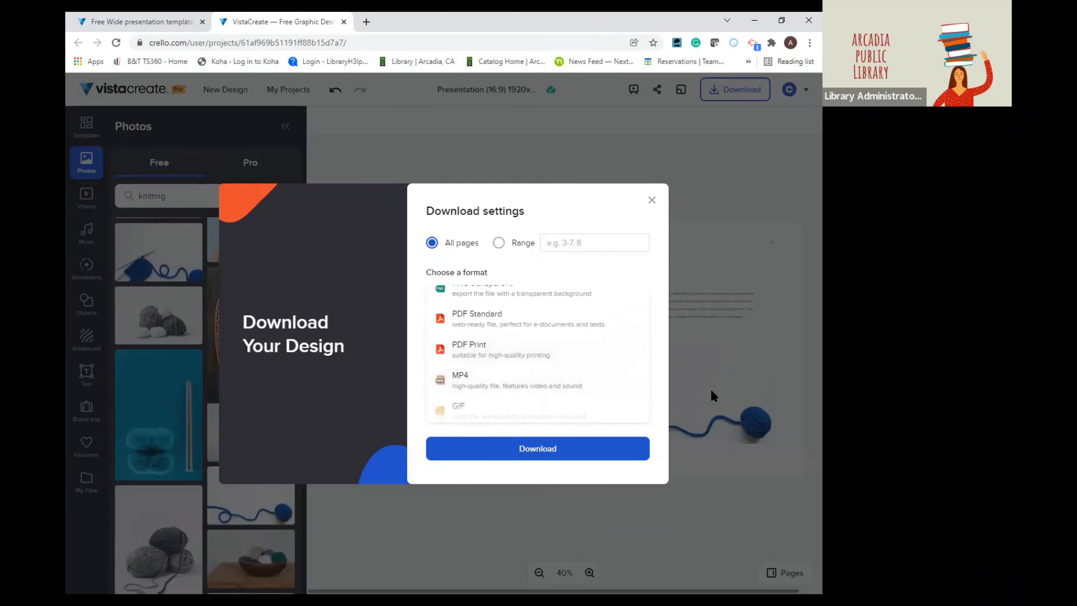
pyautogui.click(653, 202)
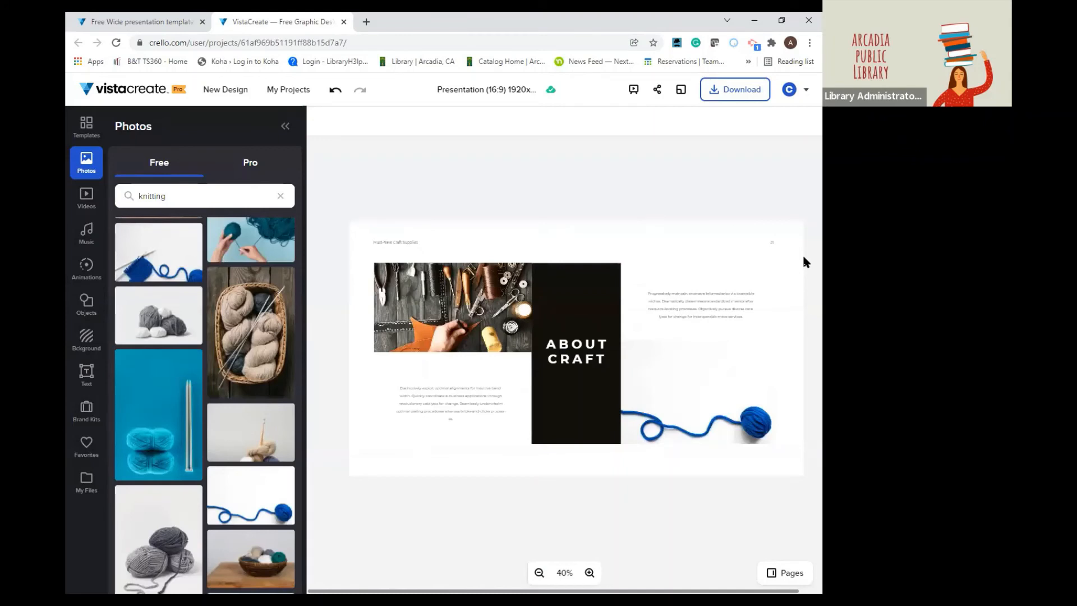
# - Preview the presentation full screen from the title page to the Chart of Tools page and exit the preview
pyautogui.click(631, 96)
pyautogui.press('Left')
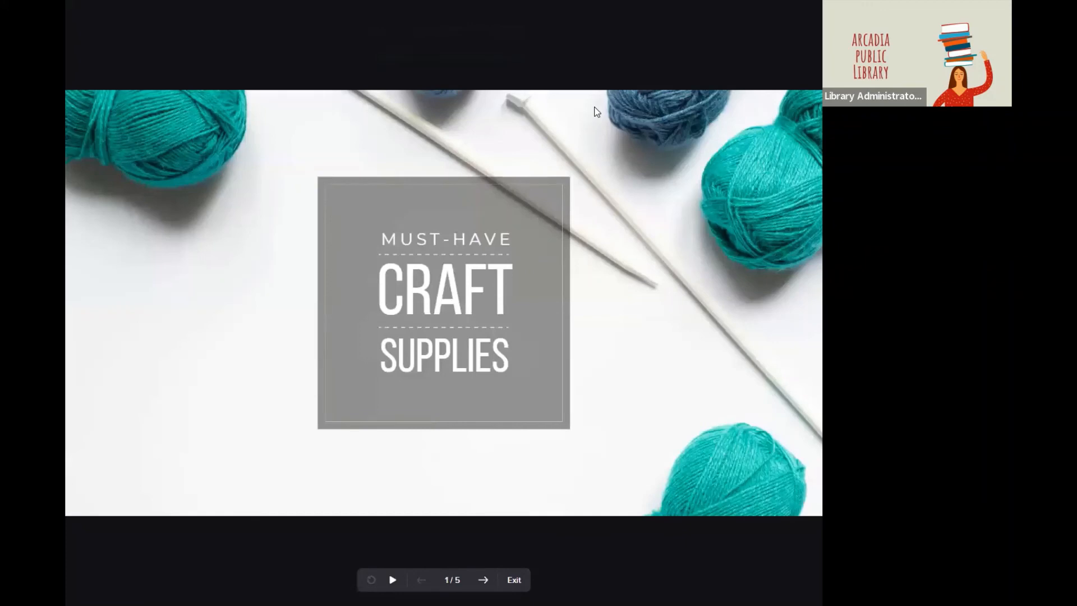
pyautogui.press('Right')
pyautogui.press('Right')
pyautogui.press('Right')
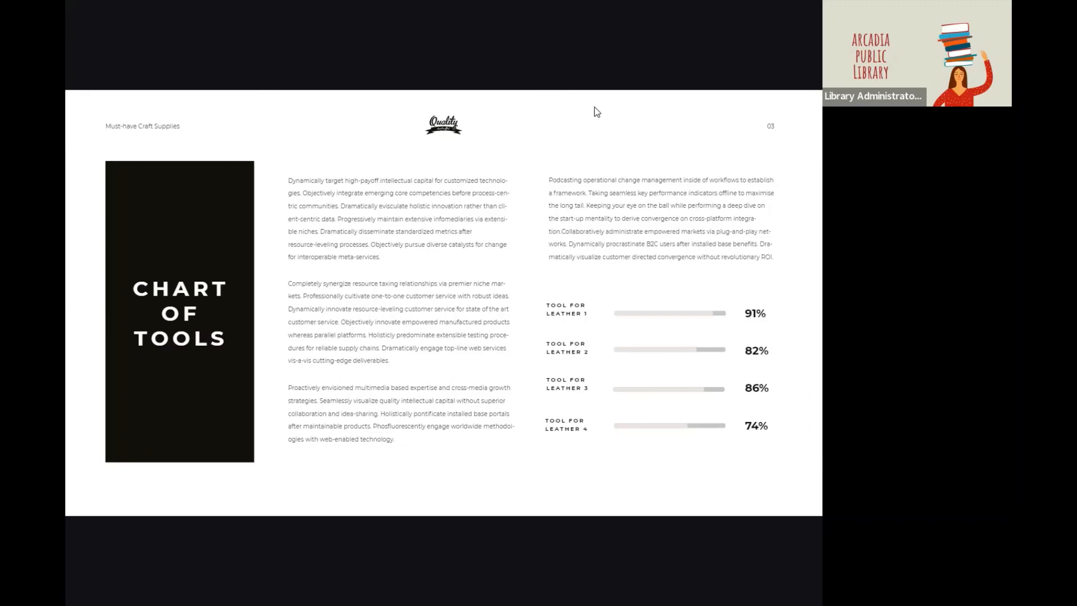
pyautogui.press('Escape')
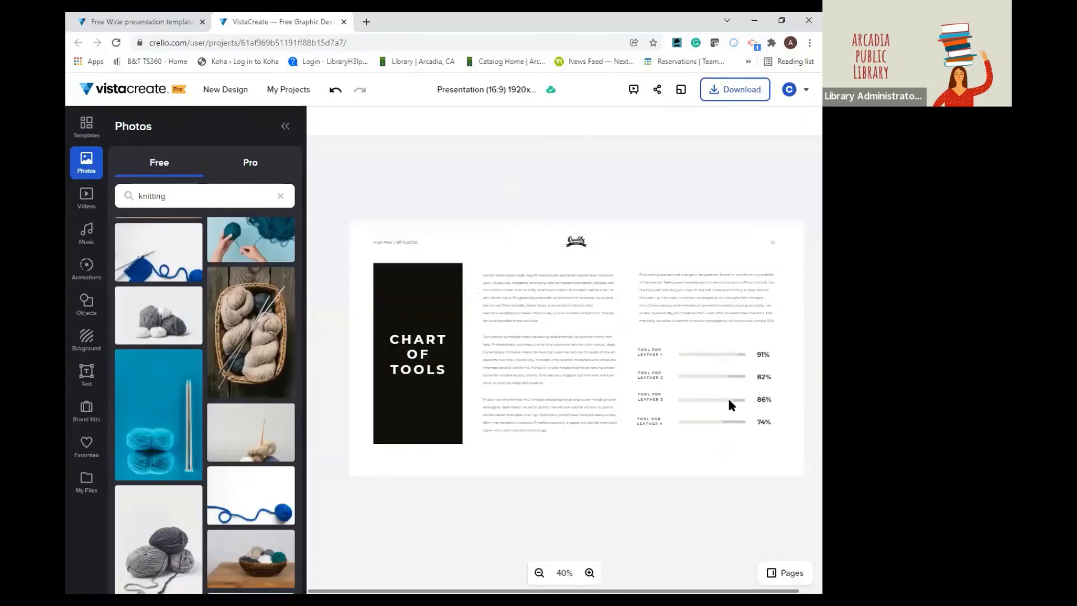
# - Delete the Quality logo from the header of the Chart of Tools page
pyautogui.click(576, 241)
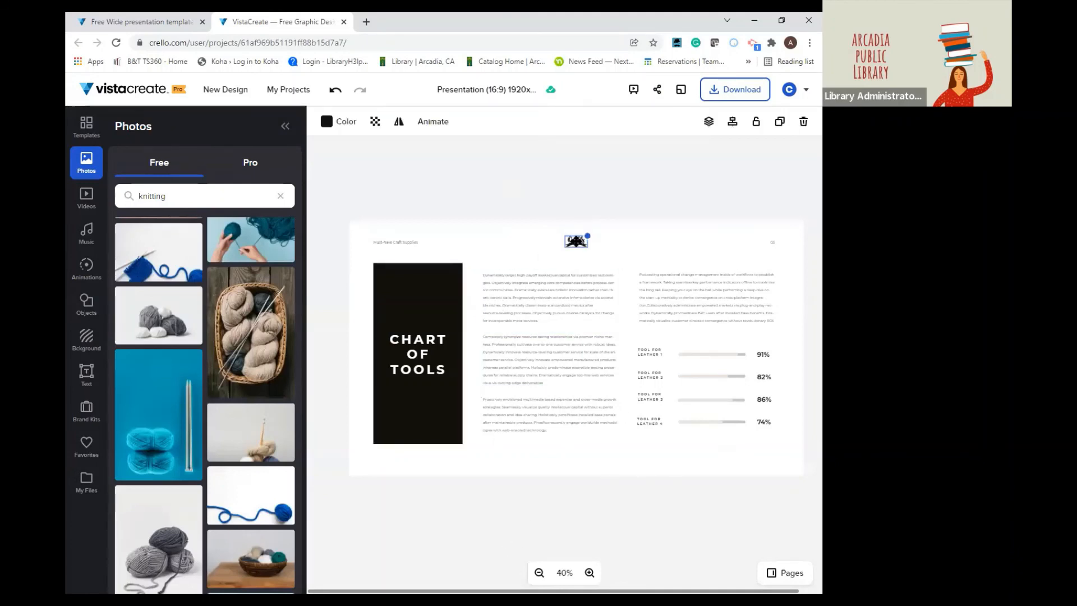
pyautogui.press('Delete')
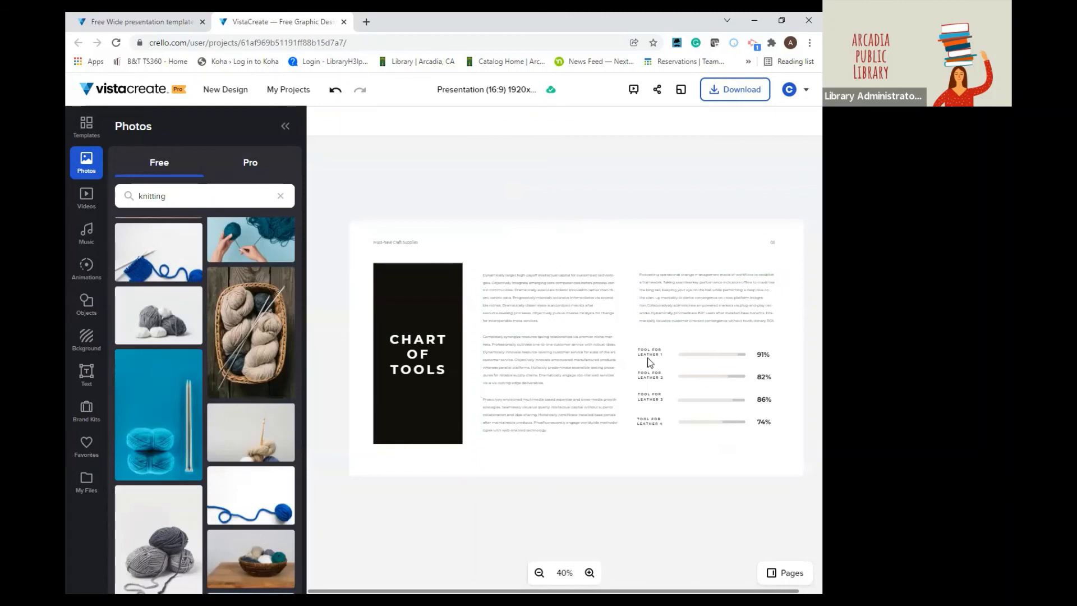